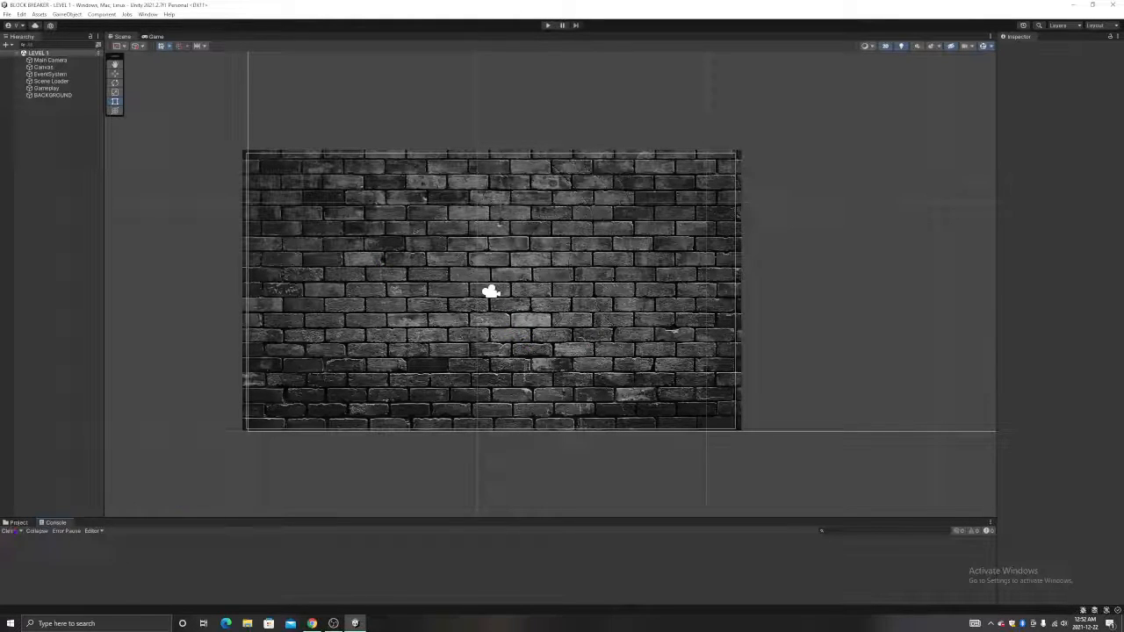
- From the SPRITES assets, add the Paddle near the bottom centre of the wall and a Block Square at its upper left
{"action": "left_click", "coordinate": [18, 523]}
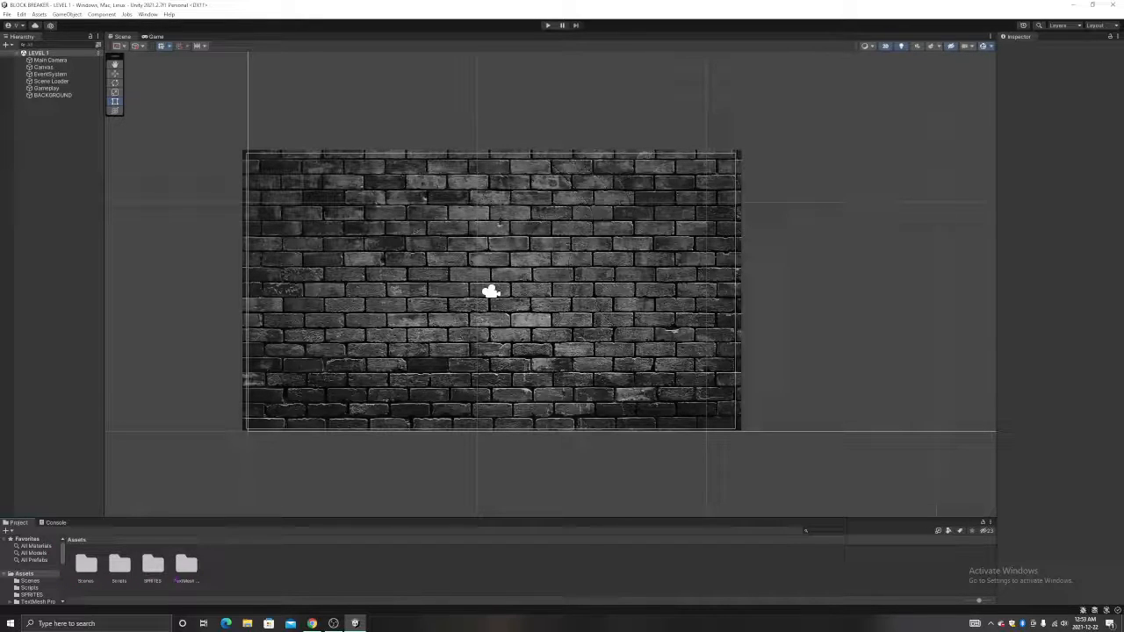
{"action": "left_click", "coordinate": [154, 566]}
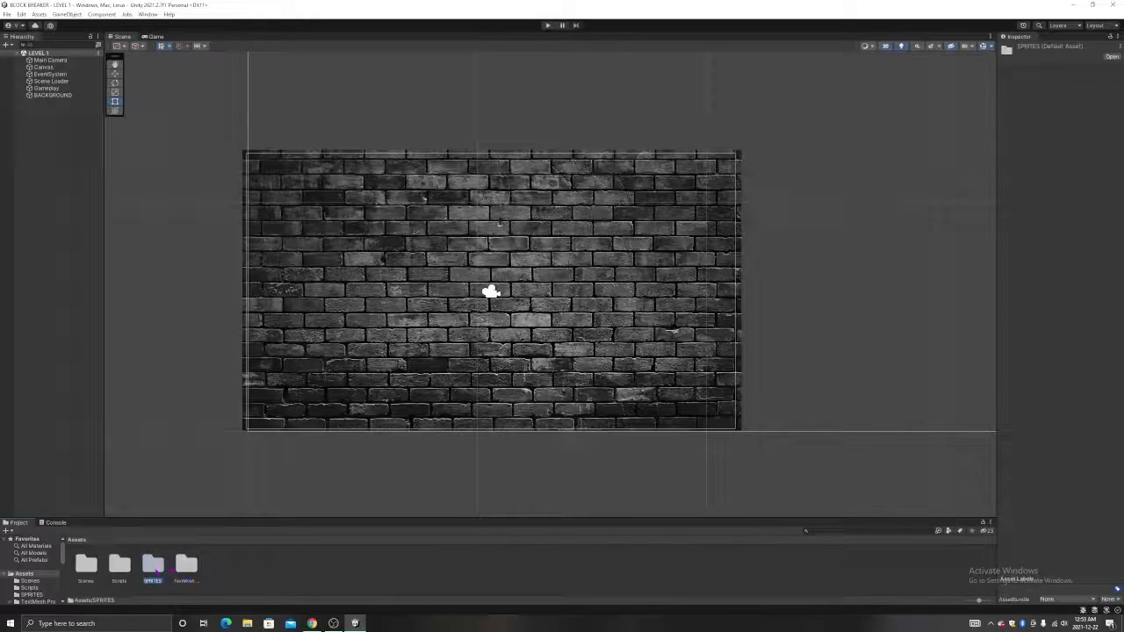
{"action": "double_click", "coordinate": [153, 564]}
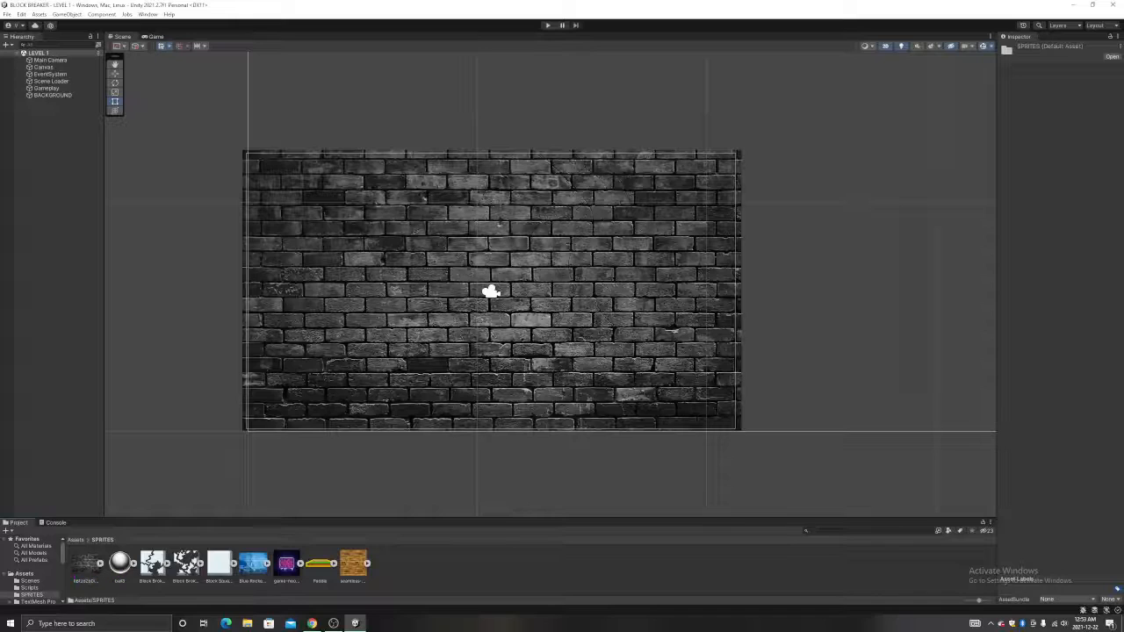
{"action": "left_click_drag", "start_coordinate": [319, 563], "coordinate": [493, 391]}
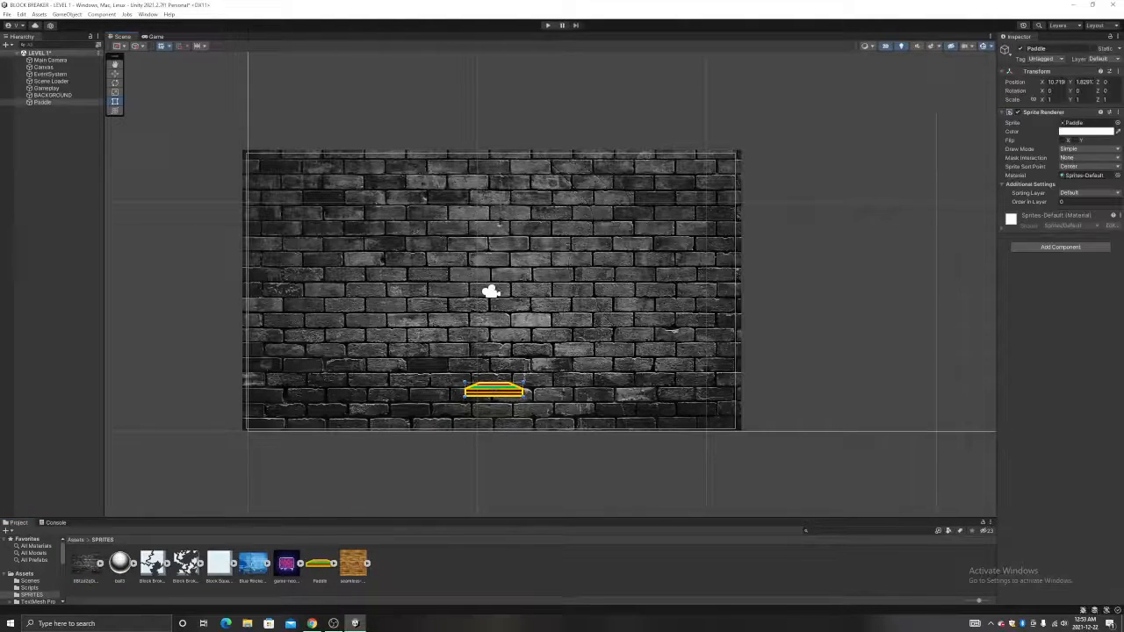
{"action": "left_click_drag", "start_coordinate": [219, 563], "coordinate": [306, 211]}
- Create a Circle sprite, place it in the upper part of the wall and shrink it to a scale of 0.5
{"action": "right_click", "coordinate": [66, 192]}
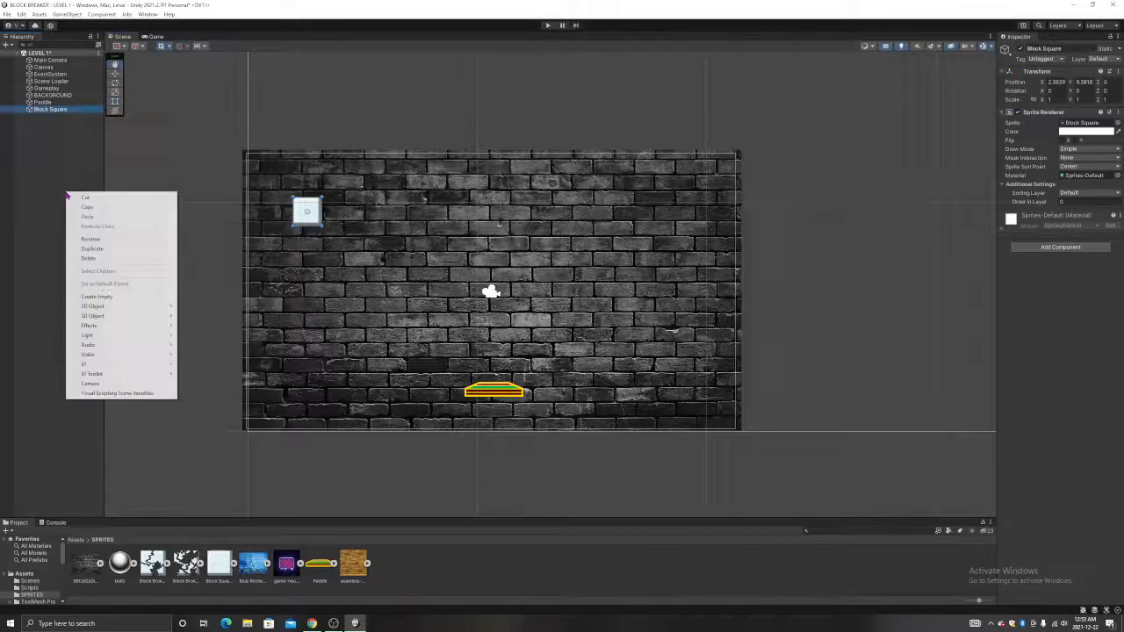
{"action": "left_click", "coordinate": [46, 177]}
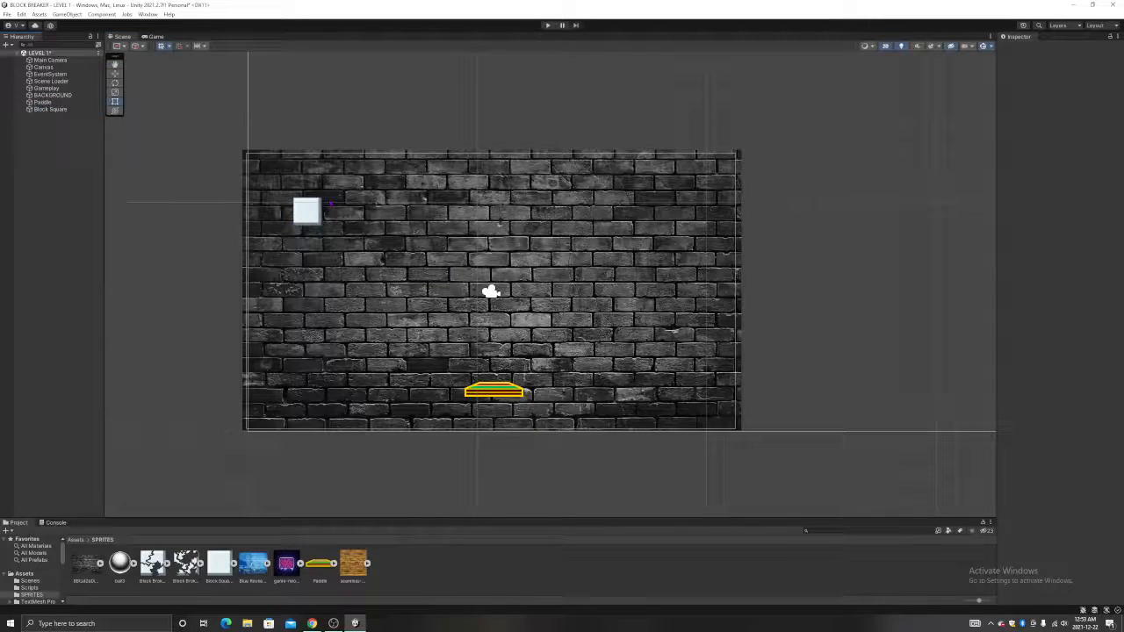
{"action": "right_click", "coordinate": [49, 198]}
{"action": "mouse_move", "coordinate": [96, 311]}
{"action": "mouse_move", "coordinate": [195, 318]}
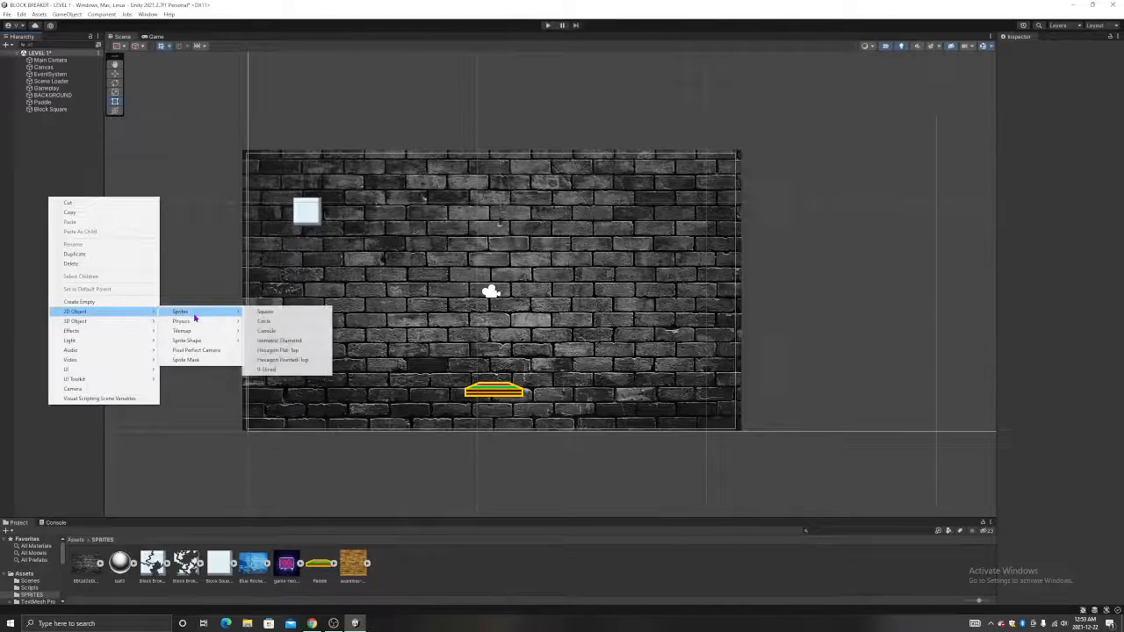
{"action": "left_click", "coordinate": [263, 321]}
{"action": "left_click_drag", "start_coordinate": [556, 287], "coordinate": [432, 208]}
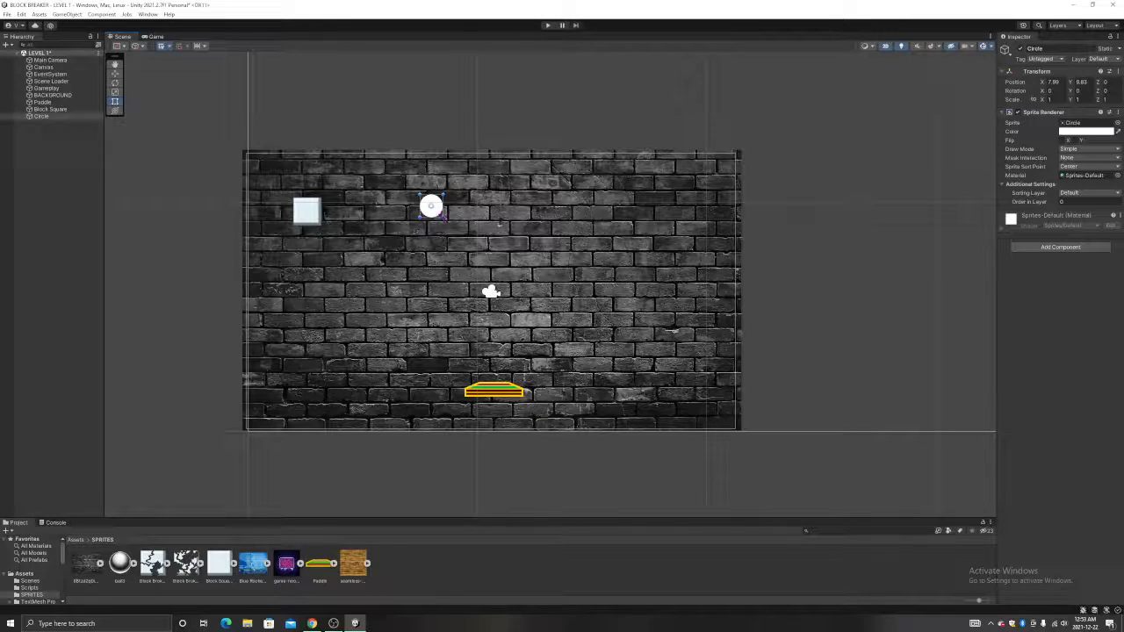
{"action": "left_click_drag", "start_coordinate": [442, 218], "coordinate": [437, 208]}
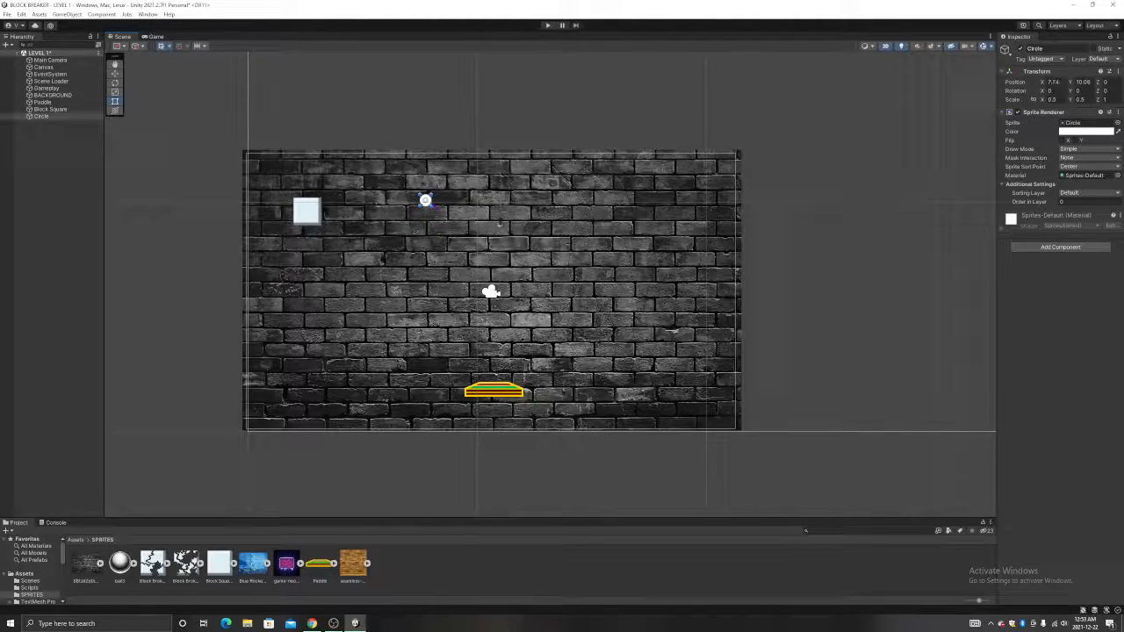
- Shrink the block square to a scale of about 0.61 and move the circle to about X 10.19, Y 9.7
{"action": "left_click", "coordinate": [305, 213]}
{"action": "mouse_move", "coordinate": [321, 227]}
{"action": "left_mouse_down"}
{"action": "mouse_move", "coordinate": [308, 214]}
{"action": "mouse_move", "coordinate": [307, 230]}
{"action": "left_mouse_up"}
{"action": "left_click", "coordinate": [426, 202]}
{"action": "left_click", "coordinate": [425, 200]}
{"action": "left_click_drag", "start_coordinate": [426, 200], "coordinate": [481, 209]}
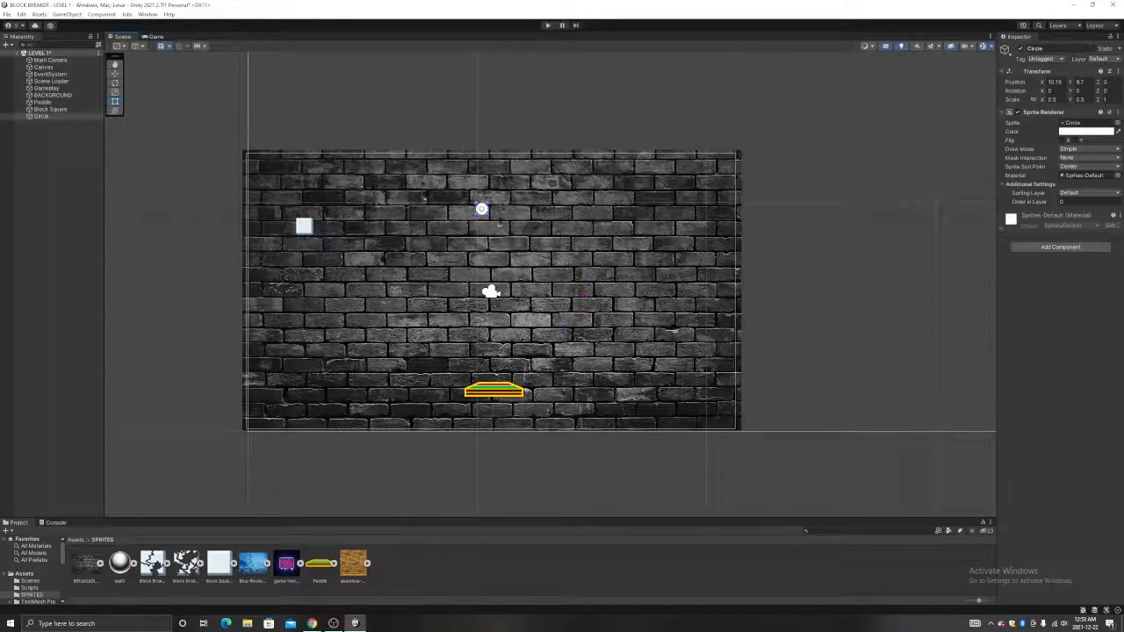
- Move the paddle down and slightly left to about X 10.03, Y 1.5
{"action": "left_click", "coordinate": [508, 392]}
{"action": "left_click", "coordinate": [505, 394]}
{"action": "left_click_drag", "start_coordinate": [505, 395], "coordinate": [489, 404]}
- Add a Circle Collider 2D component to the circle
{"action": "left_click", "coordinate": [482, 211]}
{"action": "left_click", "coordinate": [482, 211]}
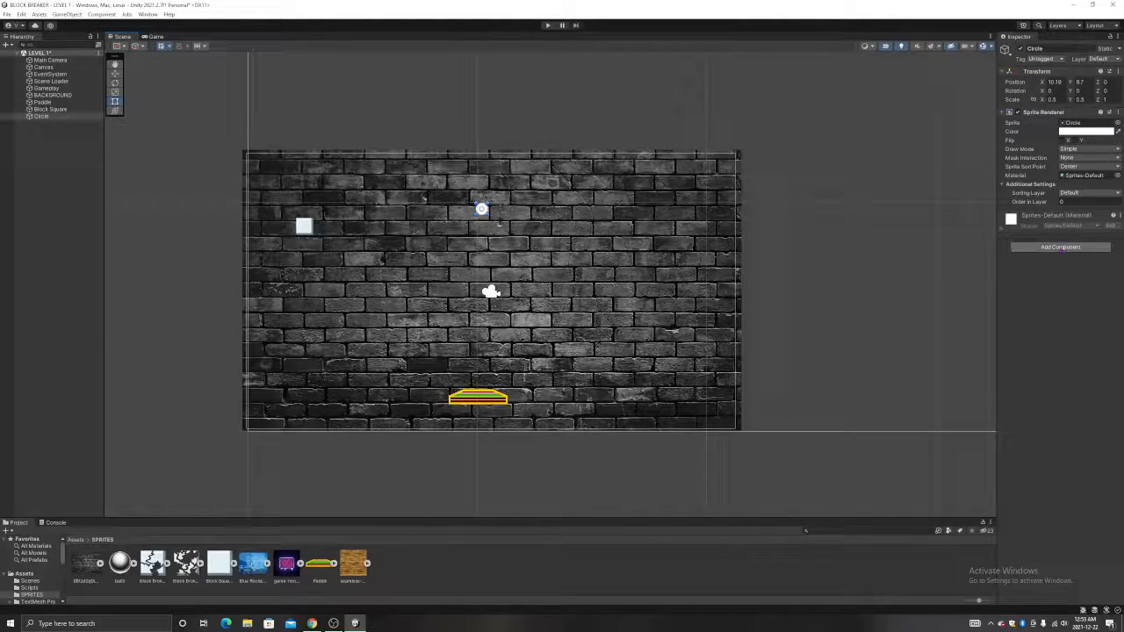
{"action": "left_click", "coordinate": [1060, 246]}
{"action": "type", "text": "rig"}
{"action": "key", "text": "BackSpace"}
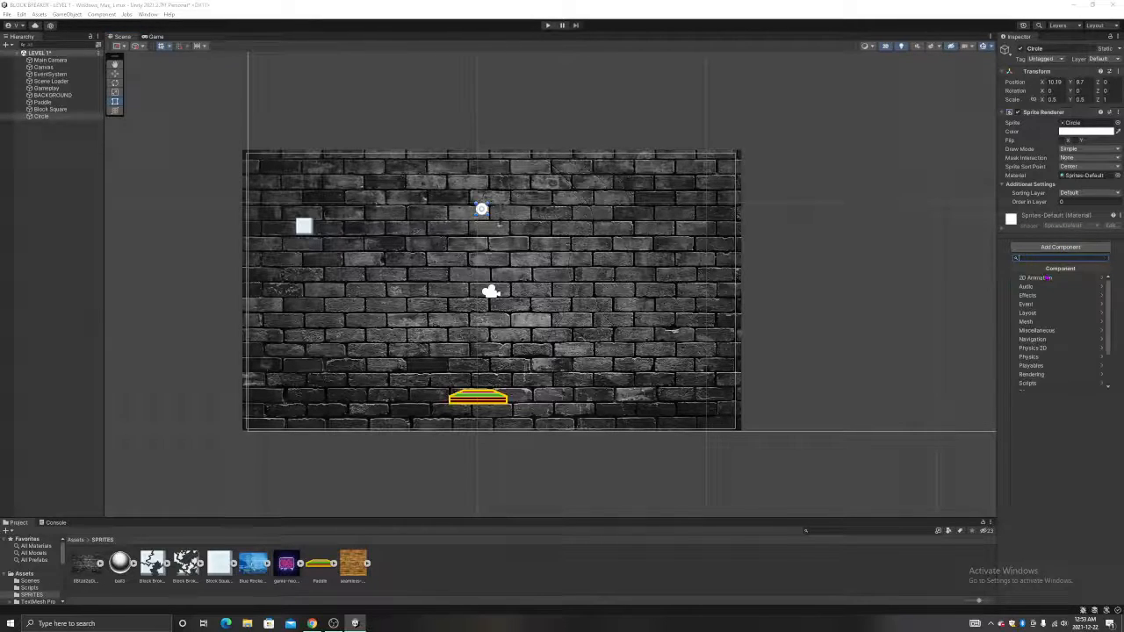
{"action": "left_click", "coordinate": [1043, 349]}
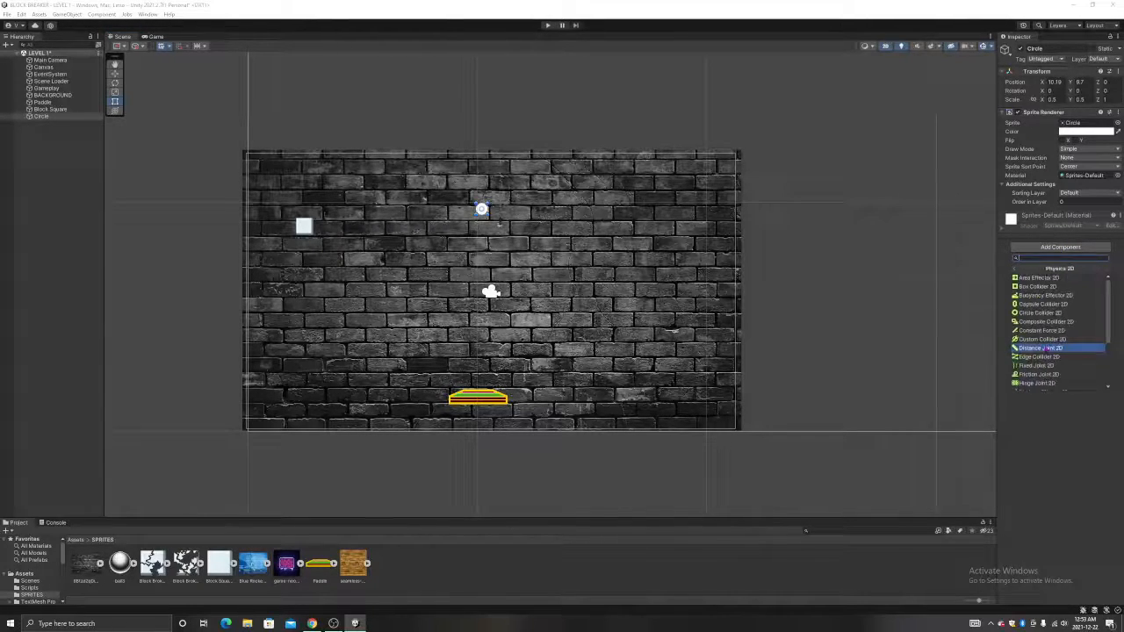
{"action": "left_click", "coordinate": [1054, 313]}
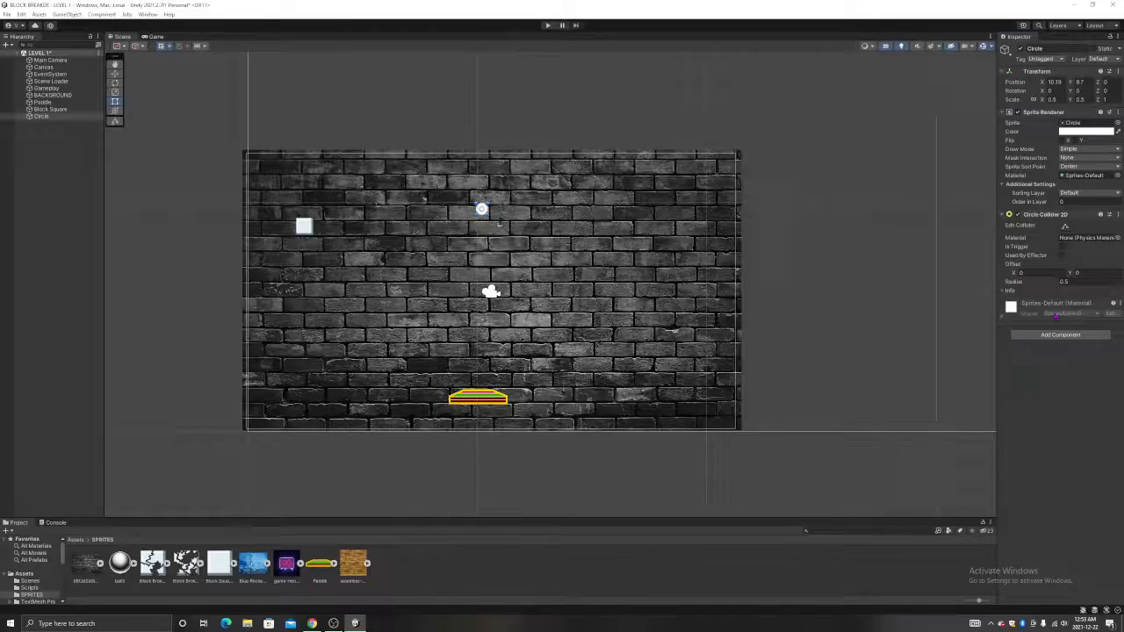
- Examine up close how the collider outline fits the circle
{"action": "scroll", "coordinate": [485, 219], "scroll_direction": "up", "scroll_amount": 5}
{"action": "scroll", "coordinate": [517, 224], "scroll_direction": "up", "scroll_amount": 10}
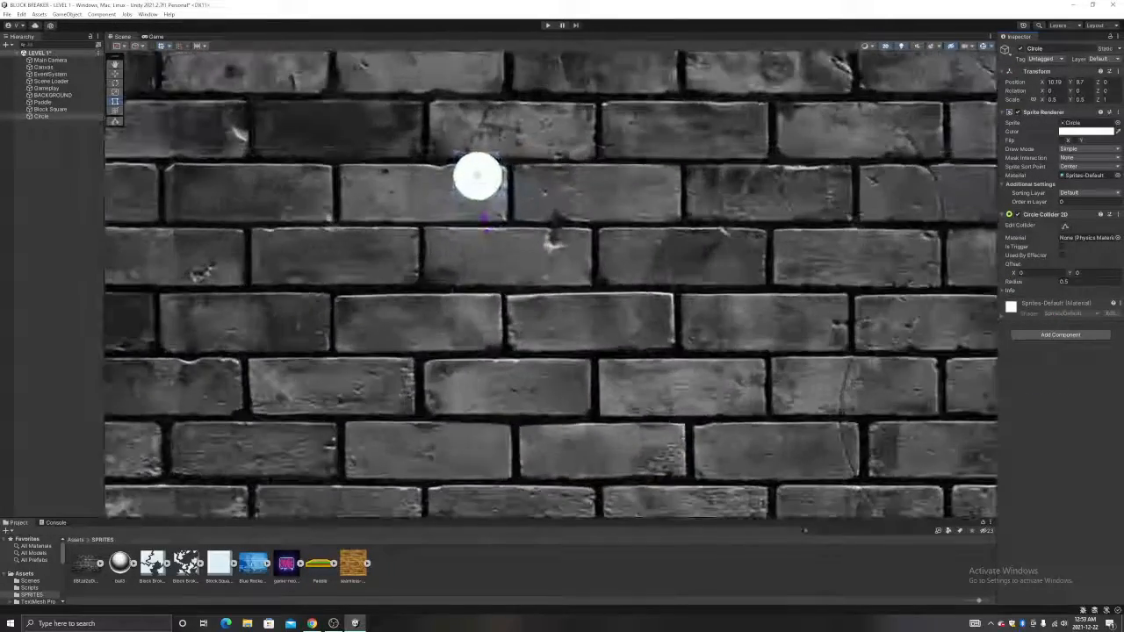
{"action": "scroll", "coordinate": [581, 207], "scroll_direction": "up", "scroll_amount": 6}
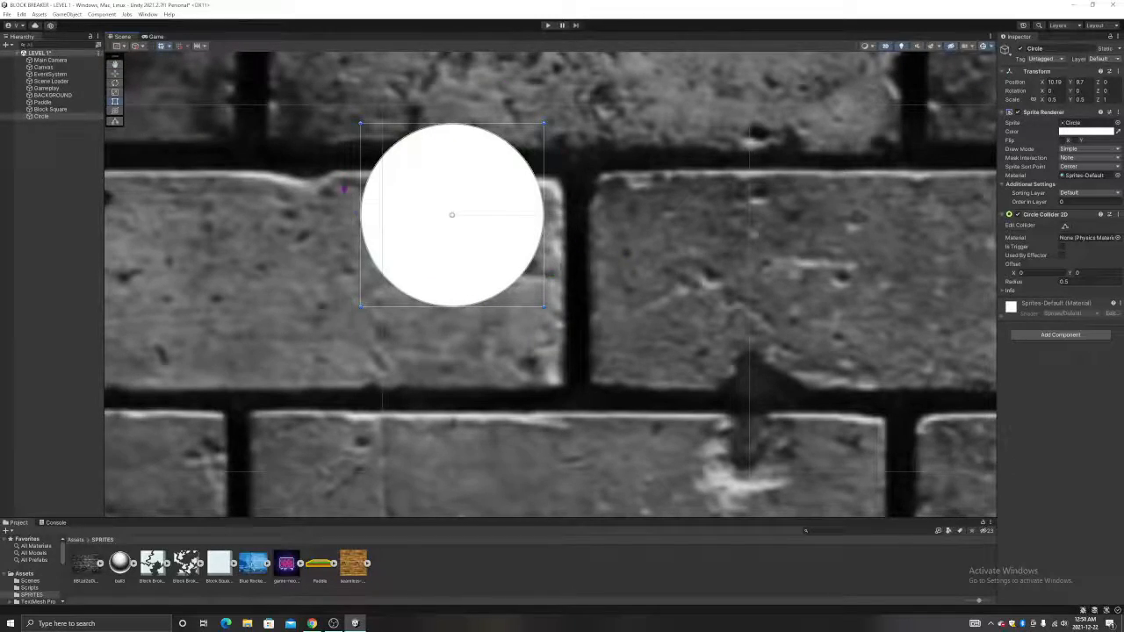
{"action": "scroll", "coordinate": [457, 181], "scroll_direction": "down", "scroll_amount": 10}
{"action": "scroll", "coordinate": [509, 215], "scroll_direction": "down", "scroll_amount": 8}
{"action": "scroll", "coordinate": [527, 219], "scroll_direction": "up", "scroll_amount": 5}
{"action": "scroll", "coordinate": [560, 223], "scroll_direction": "down", "scroll_amount": 5}
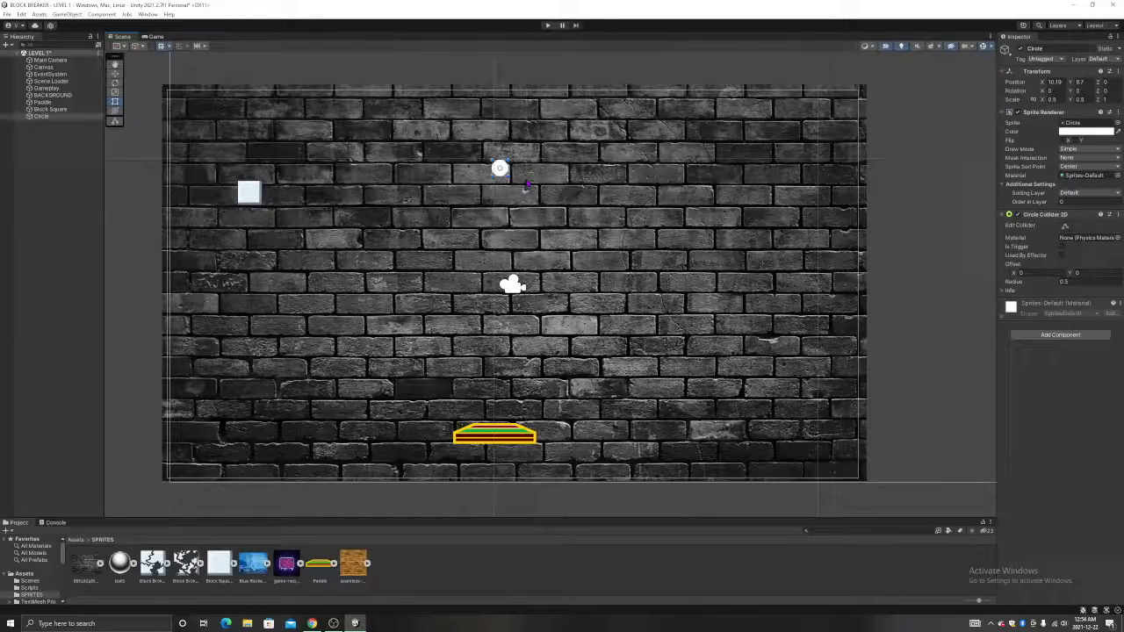
- Shift the circle slightly up and to the left, and add a Rigidbody 2D component to it
{"action": "mouse_move", "coordinate": [499, 168]}
{"action": "left_mouse_down"}
{"action": "mouse_move", "coordinate": [443, 182]}
{"action": "mouse_move", "coordinate": [494, 170]}
{"action": "mouse_move", "coordinate": [492, 159]}
{"action": "left_mouse_up"}
{"action": "left_click", "coordinate": [1054, 335]}
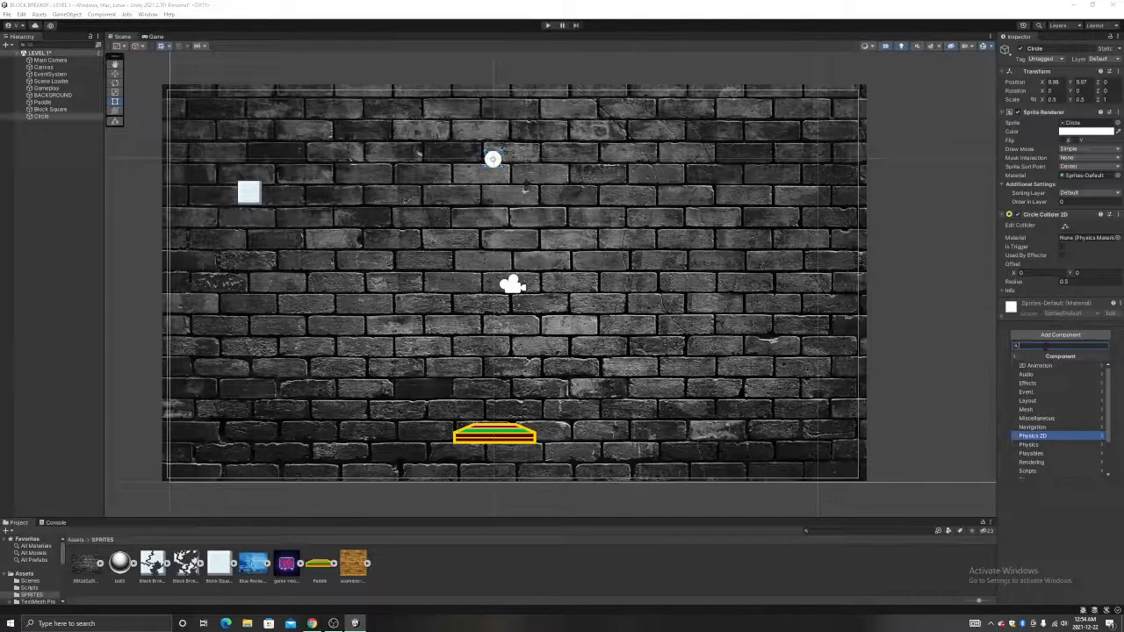
{"action": "type", "text": "RIGI"}
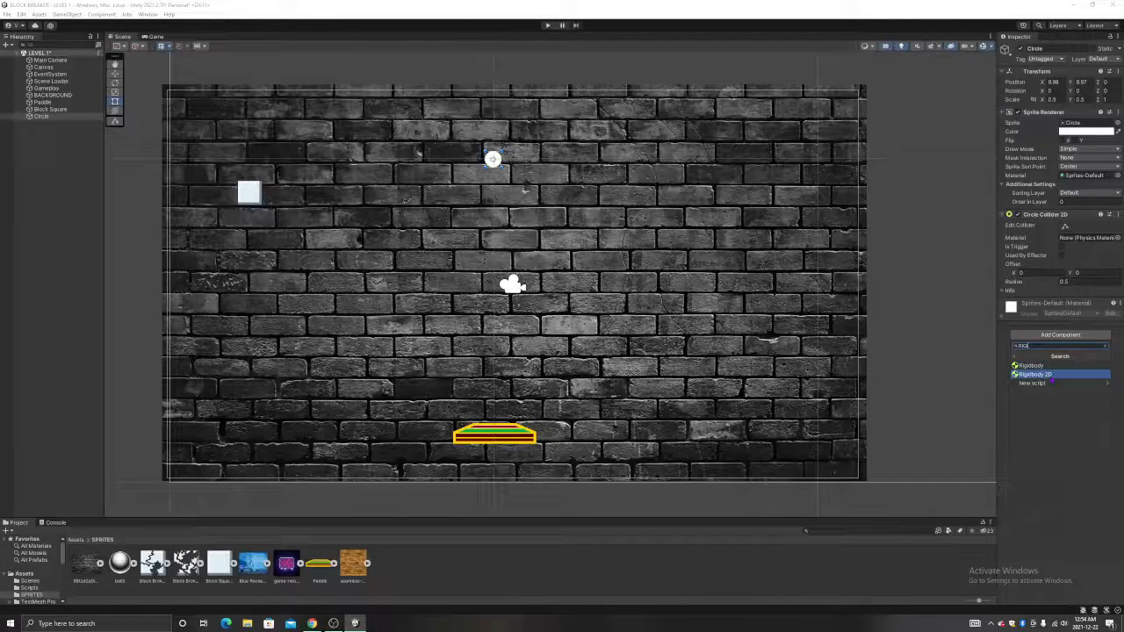
{"action": "key", "text": "Up"}
{"action": "left_click", "coordinate": [1033, 374]}
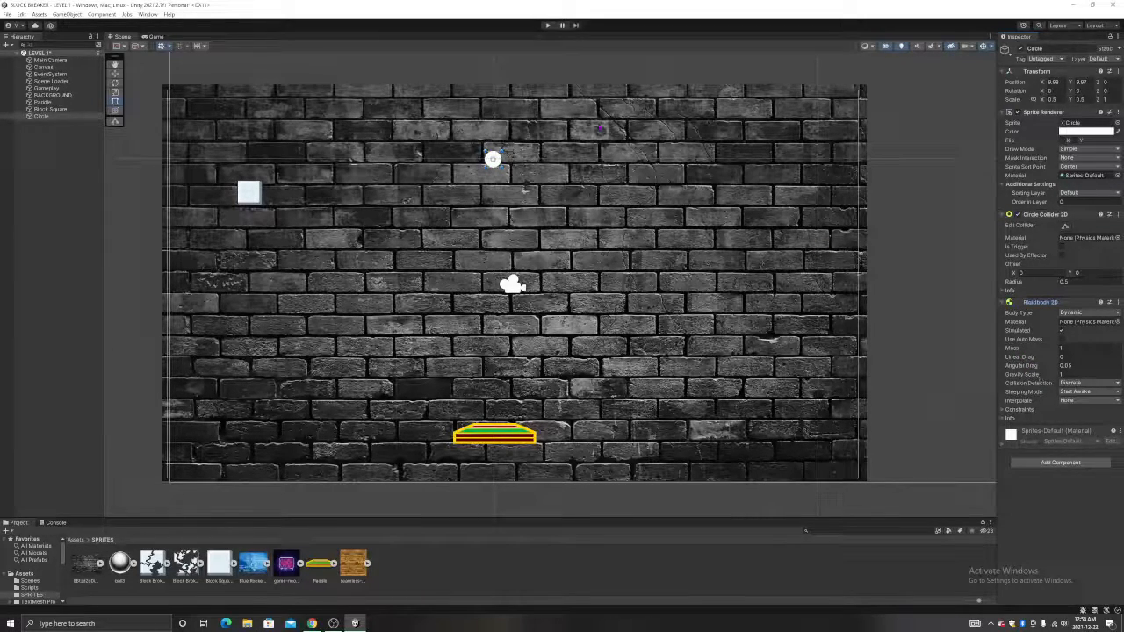
- Nudge the circle to about X 10.01 above the paddle and run a short play test of the scene
{"action": "mouse_move", "coordinate": [492, 159]}
{"action": "left_mouse_down"}
{"action": "mouse_move", "coordinate": [489, 181]}
{"action": "mouse_move", "coordinate": [494, 157]}
{"action": "left_mouse_up"}
{"action": "key", "text": "ctrl+p"}
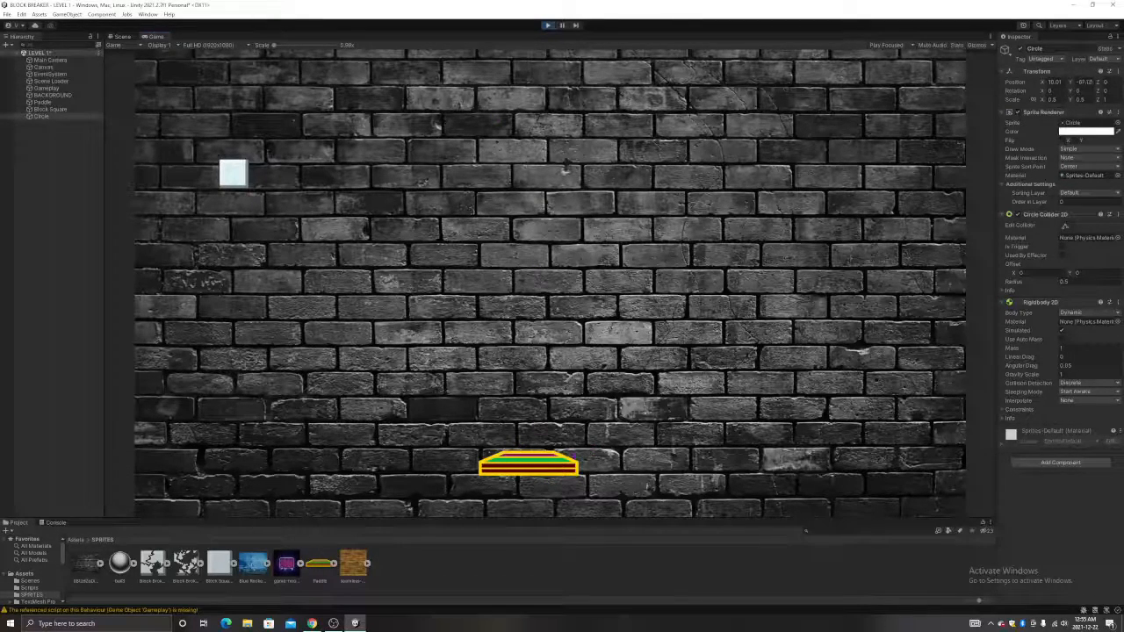
{"action": "left_click", "coordinate": [548, 26]}
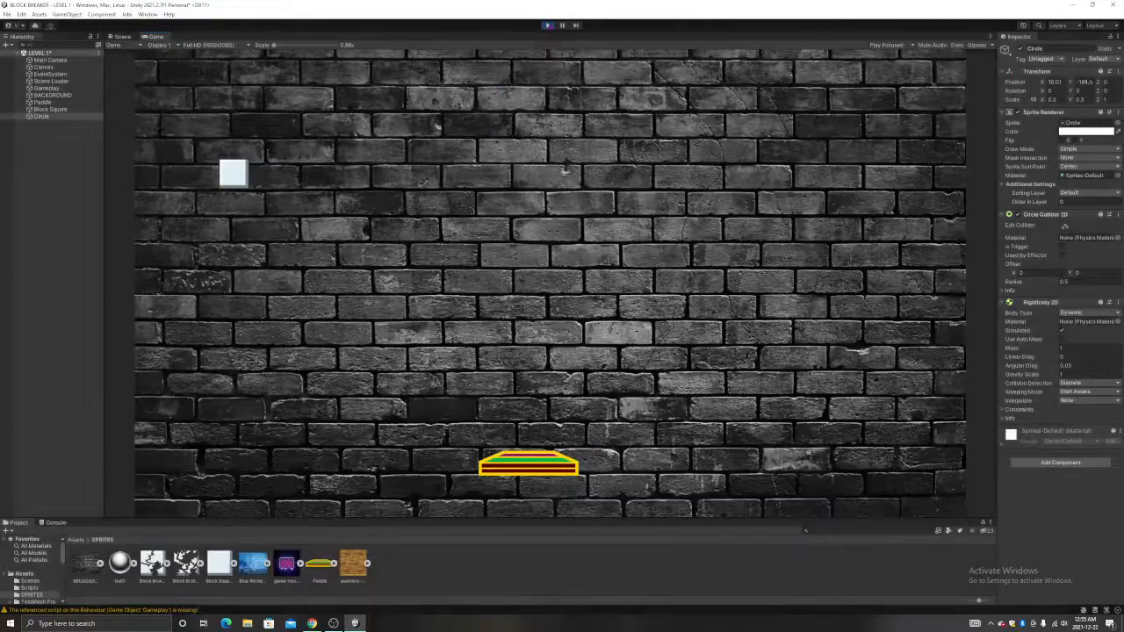
- Add a Polygon Collider 2D component to the paddle
{"action": "left_click", "coordinate": [507, 435]}
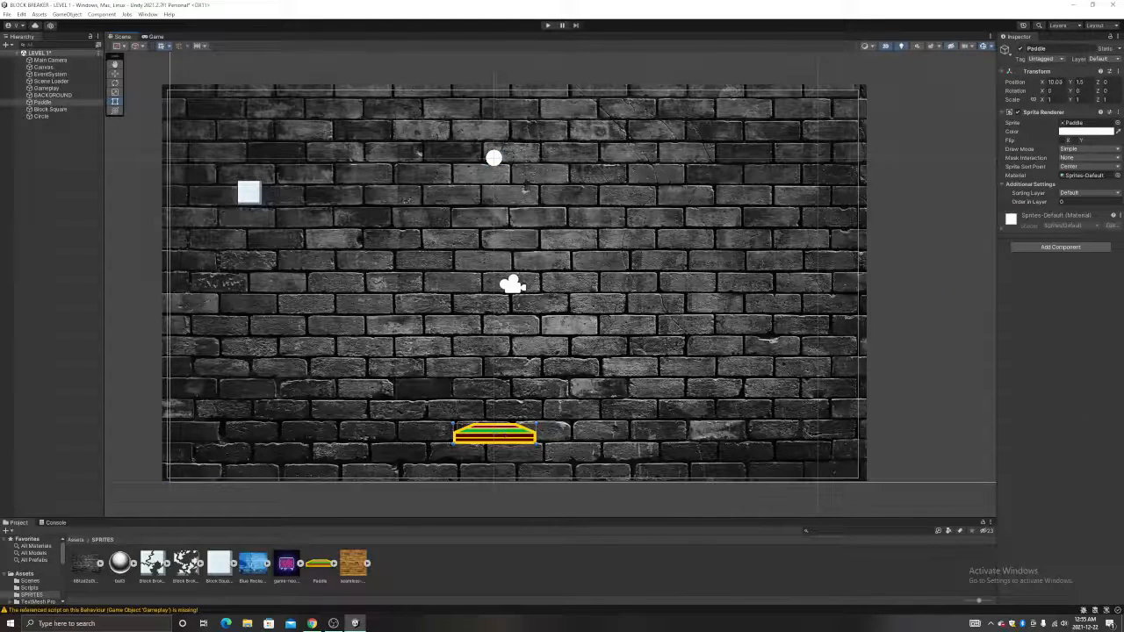
{"action": "left_click", "coordinate": [1059, 246]}
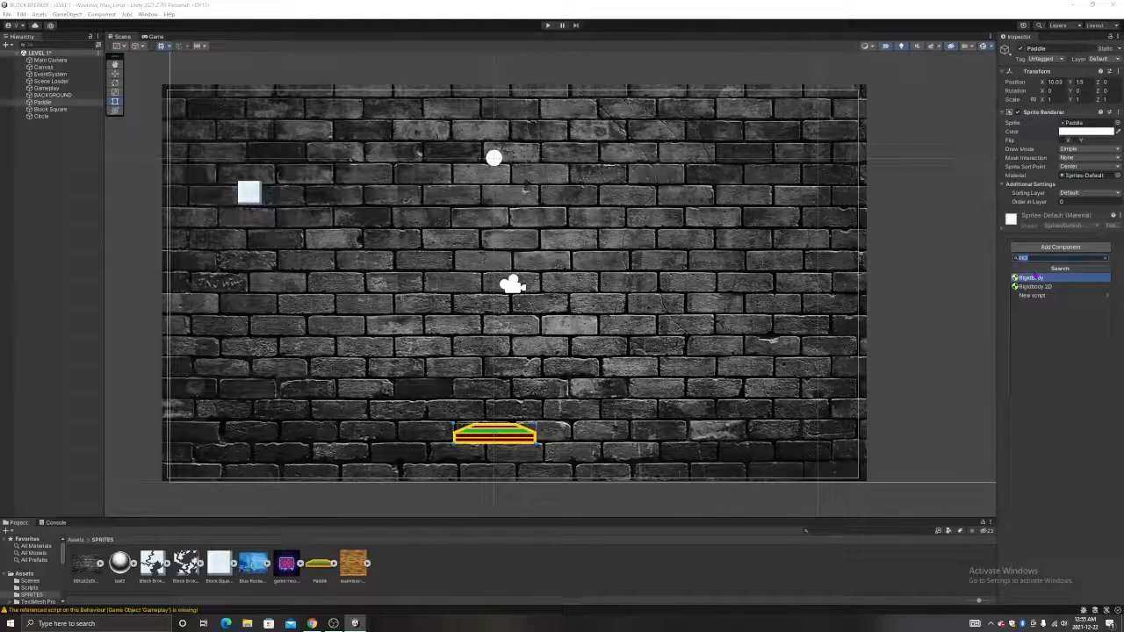
{"action": "key", "text": "BackSpace"}
{"action": "left_click", "coordinate": [1041, 349]}
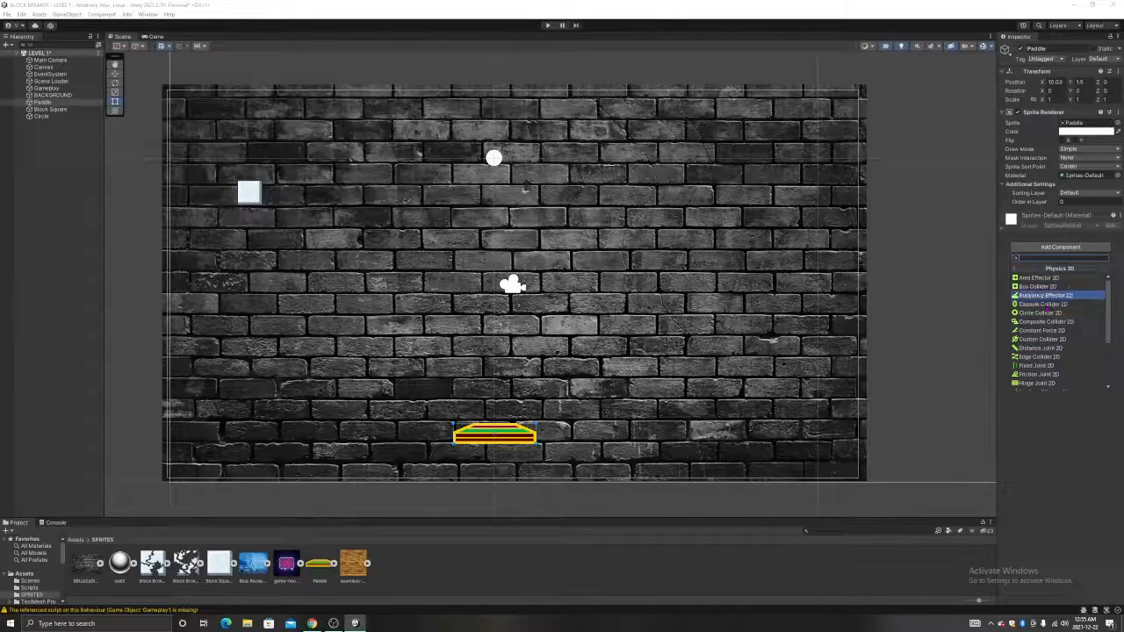
{"action": "scroll", "coordinate": [1058, 329], "scroll_direction": "down", "scroll_amount": 3}
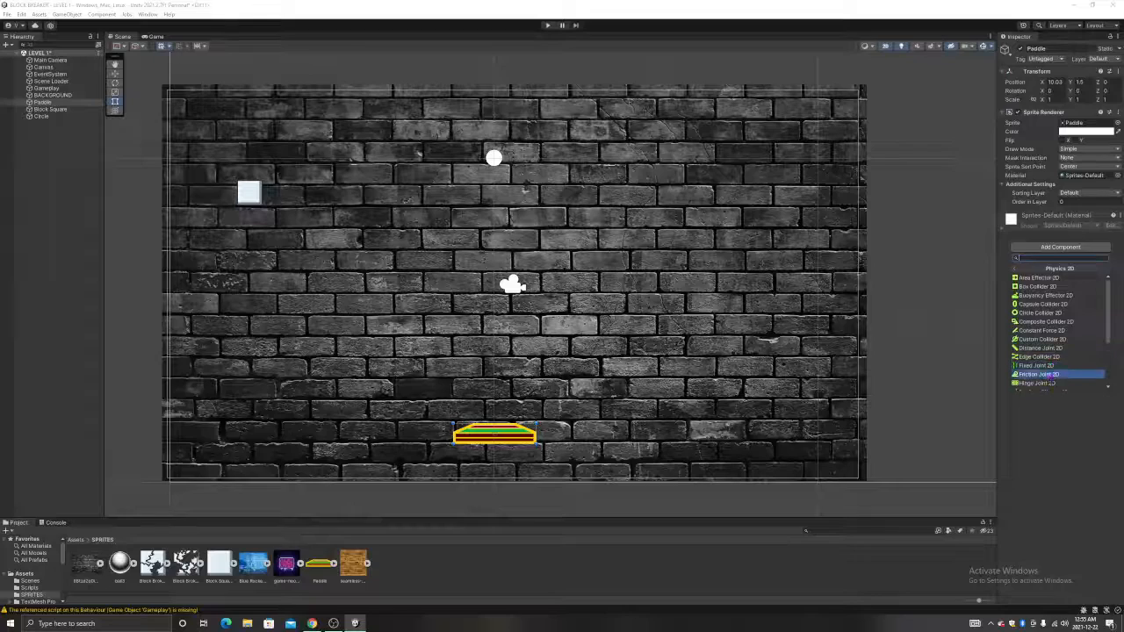
{"action": "left_click", "coordinate": [1043, 357]}
- Edit the paddle's polygon collider so its outline follows the sloped upper sides of the sprite
{"action": "scroll", "coordinate": [527, 421], "scroll_direction": "up", "scroll_amount": 5}
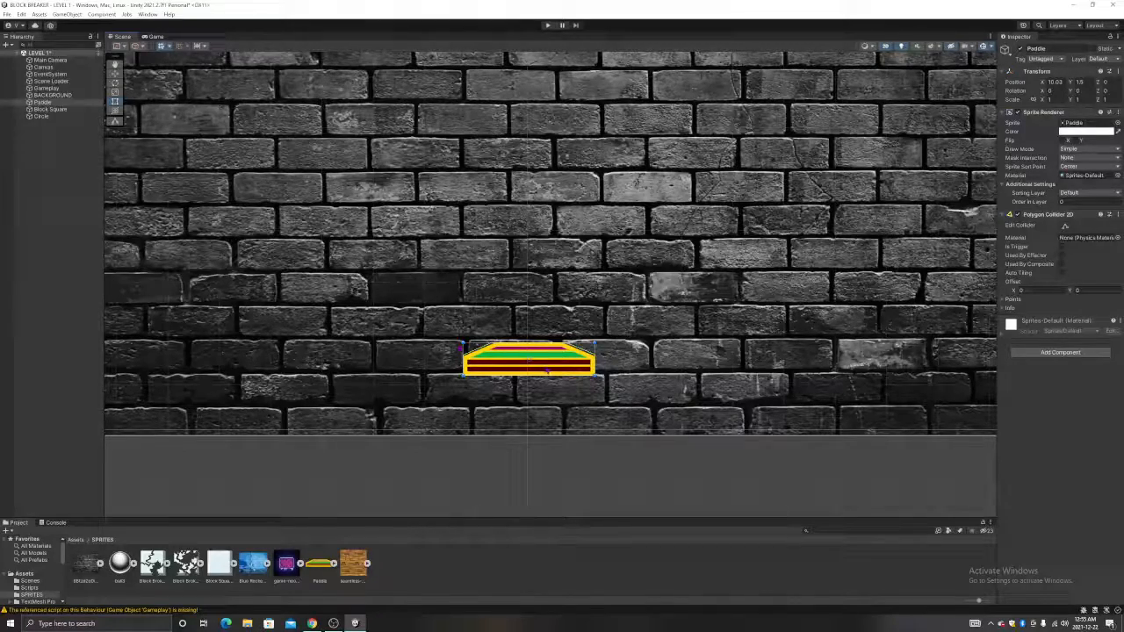
{"action": "scroll", "coordinate": [509, 334], "scroll_direction": "up", "scroll_amount": 6}
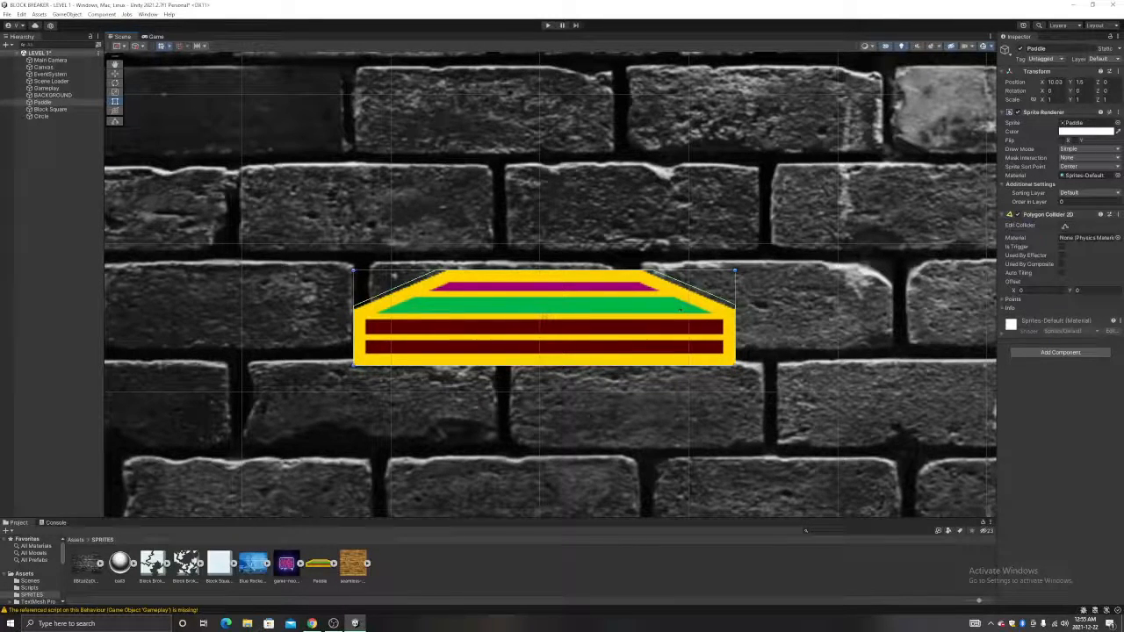
{"action": "left_click", "coordinate": [1065, 227]}
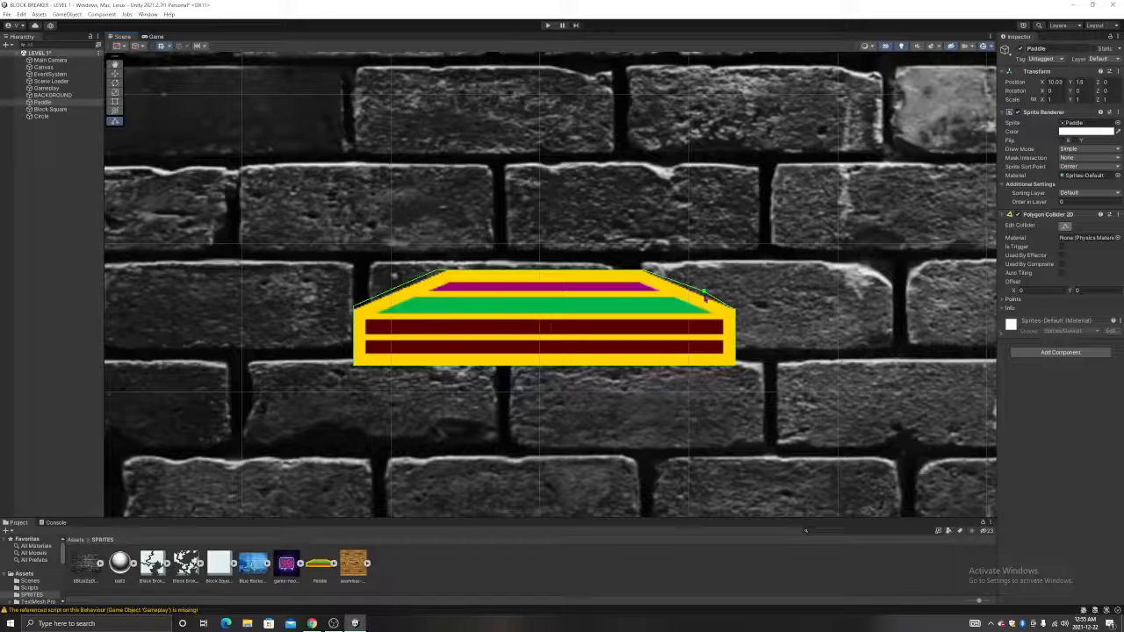
{"action": "left_click_drag", "start_coordinate": [703, 297], "coordinate": [700, 302]}
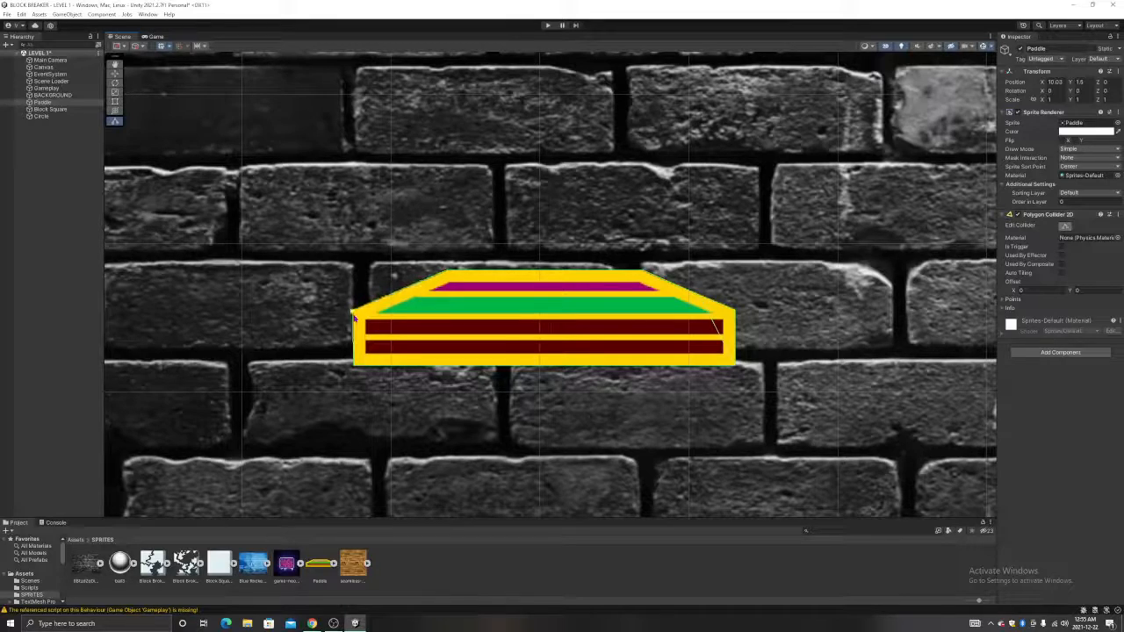
{"action": "scroll", "coordinate": [605, 311], "scroll_direction": "down", "scroll_amount": 8}
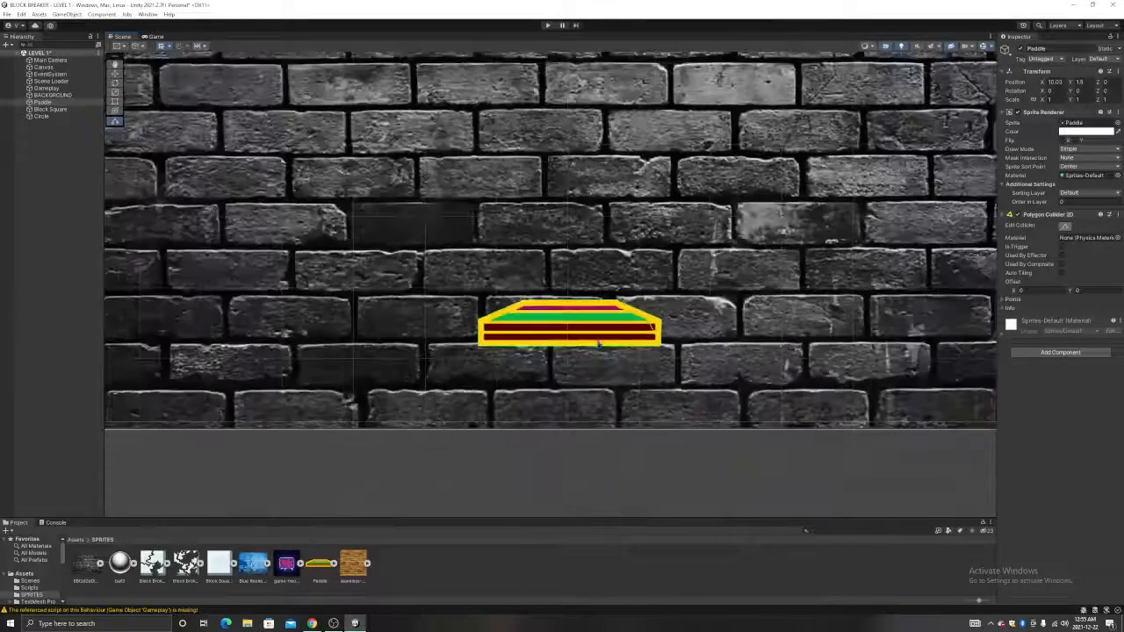
{"action": "left_click", "coordinate": [622, 327]}
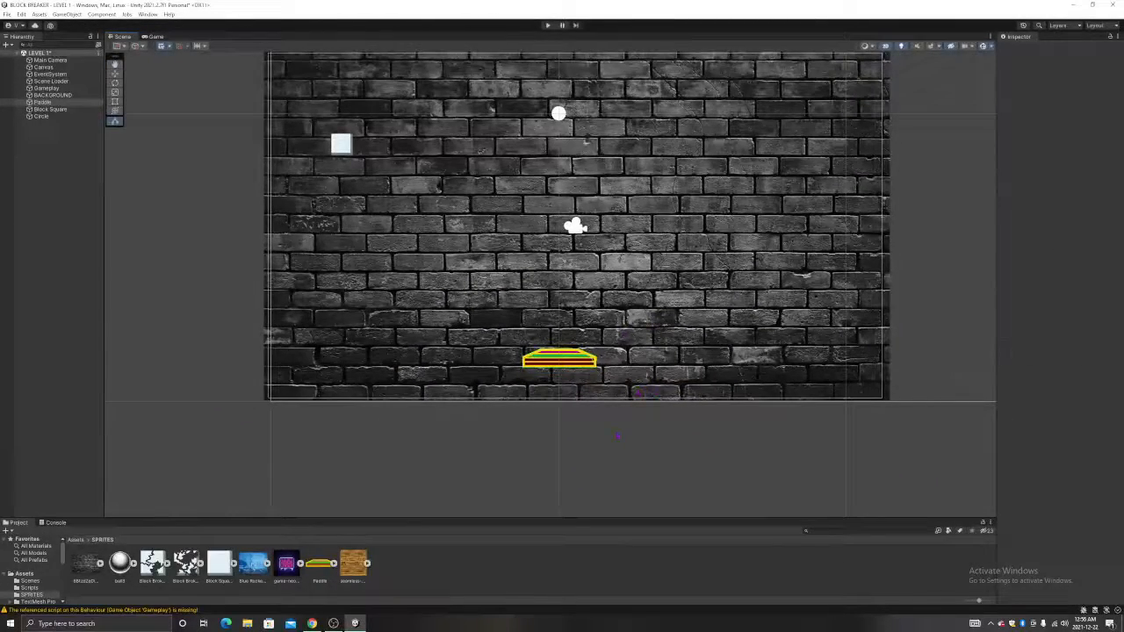
- Play-test the scene to check how the falling circle collides with the paddle, and stop it
{"action": "middle_click_drag", "start_coordinate": [616, 315], "coordinate": [609, 344]}
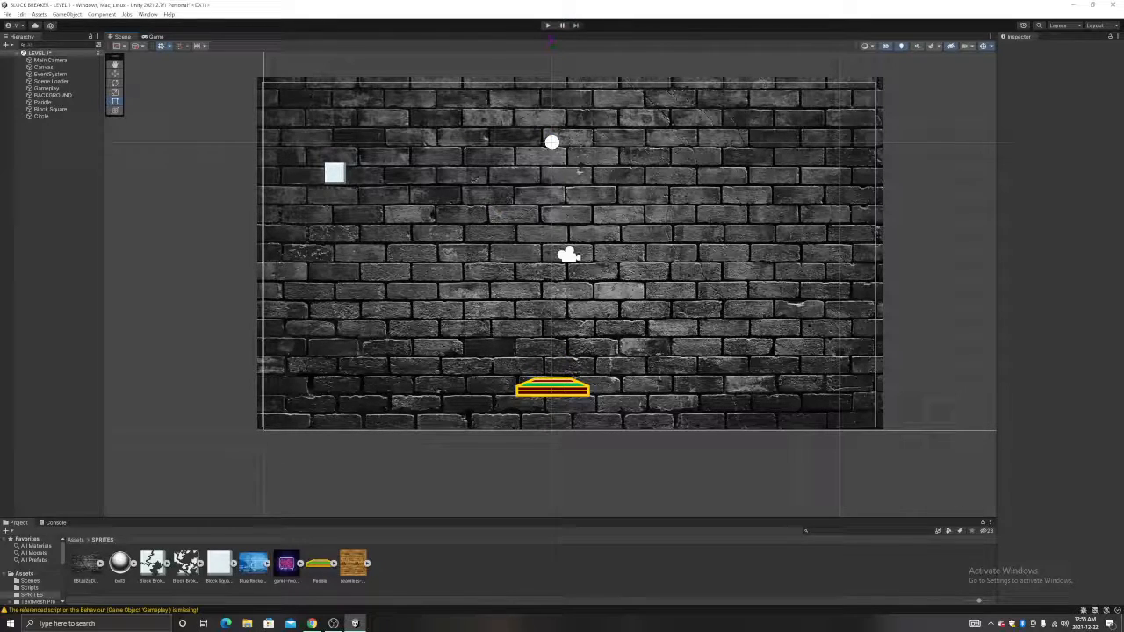
{"action": "left_click", "coordinate": [547, 24]}
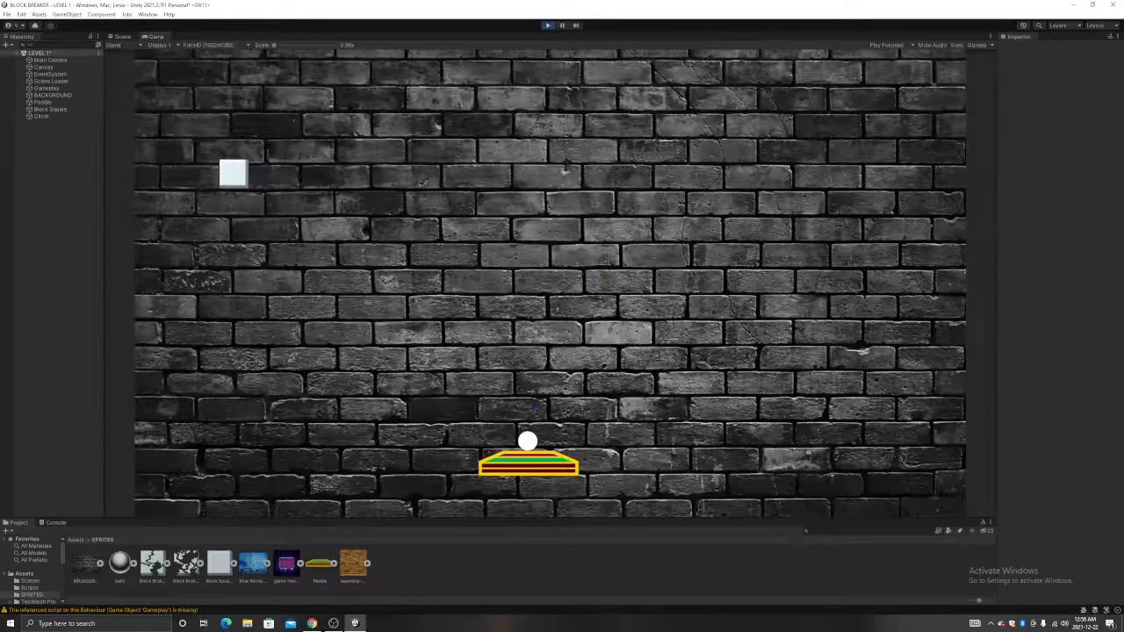
{"action": "left_click", "coordinate": [547, 26]}
- Add a Box Collider 2D component to the block square and check that its outline fits the sprite
{"action": "left_click", "coordinate": [329, 173]}
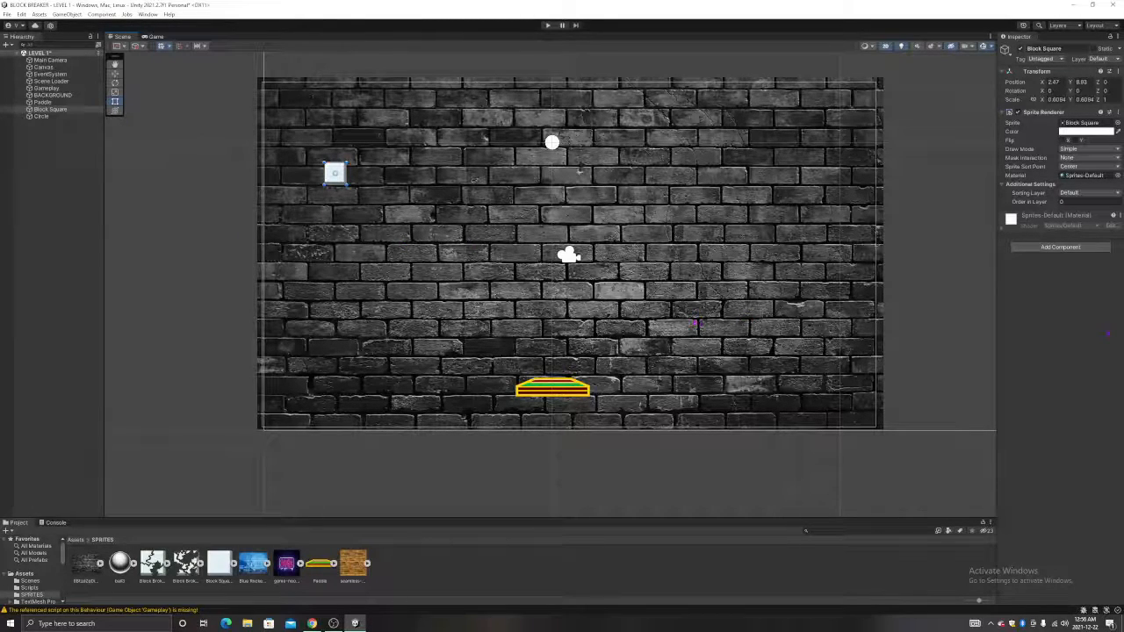
{"action": "left_click", "coordinate": [1059, 247]}
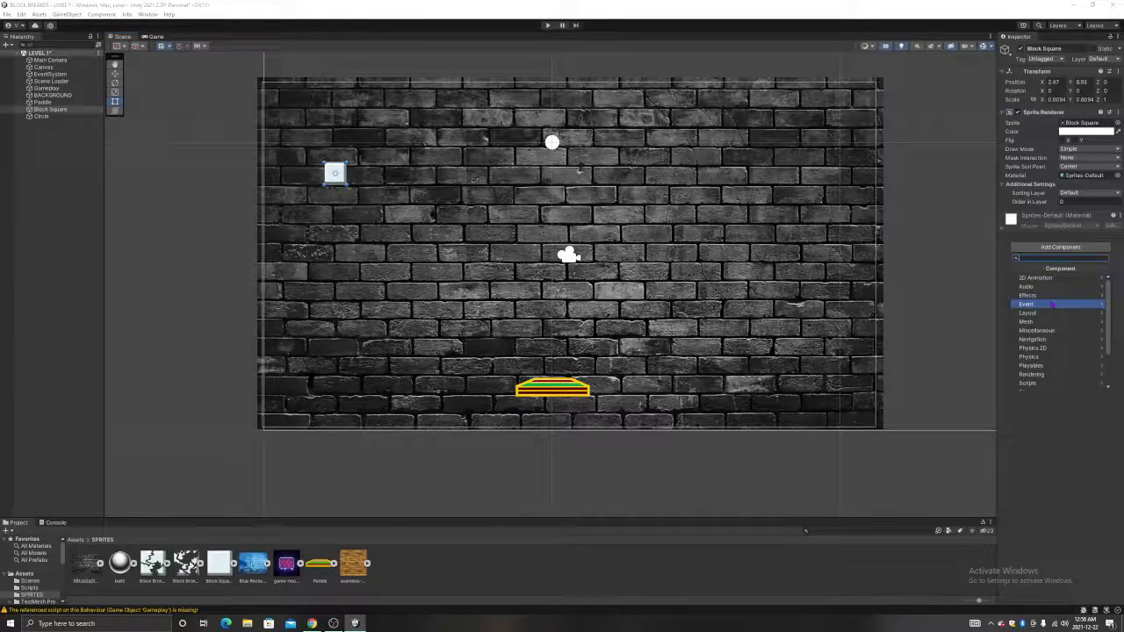
{"action": "left_click", "coordinate": [1054, 347]}
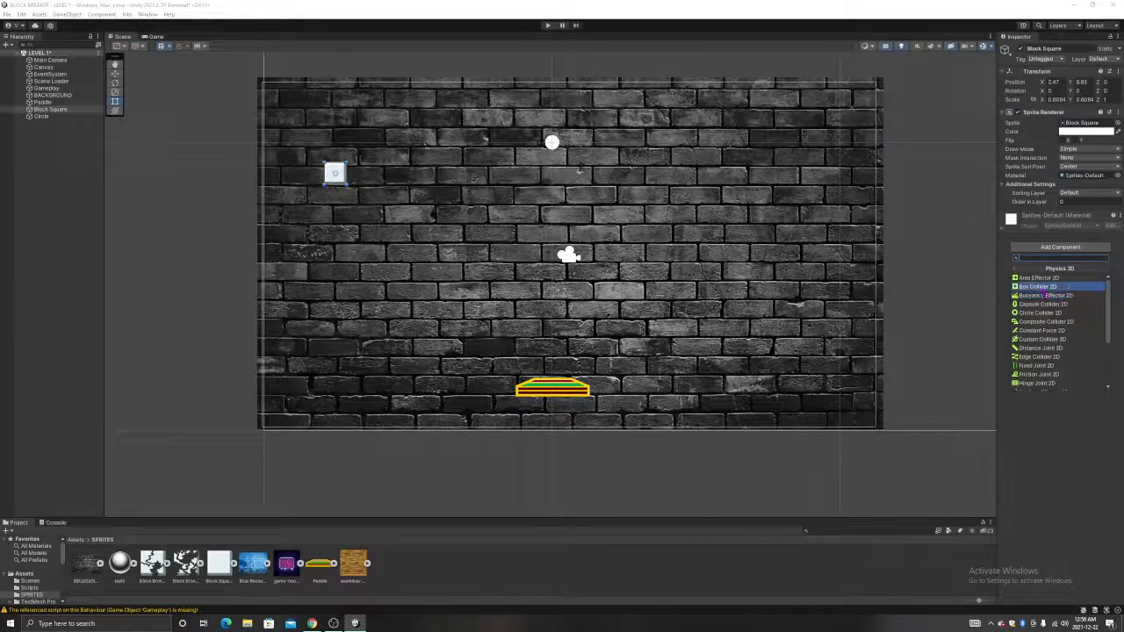
{"action": "left_click", "coordinate": [1044, 287]}
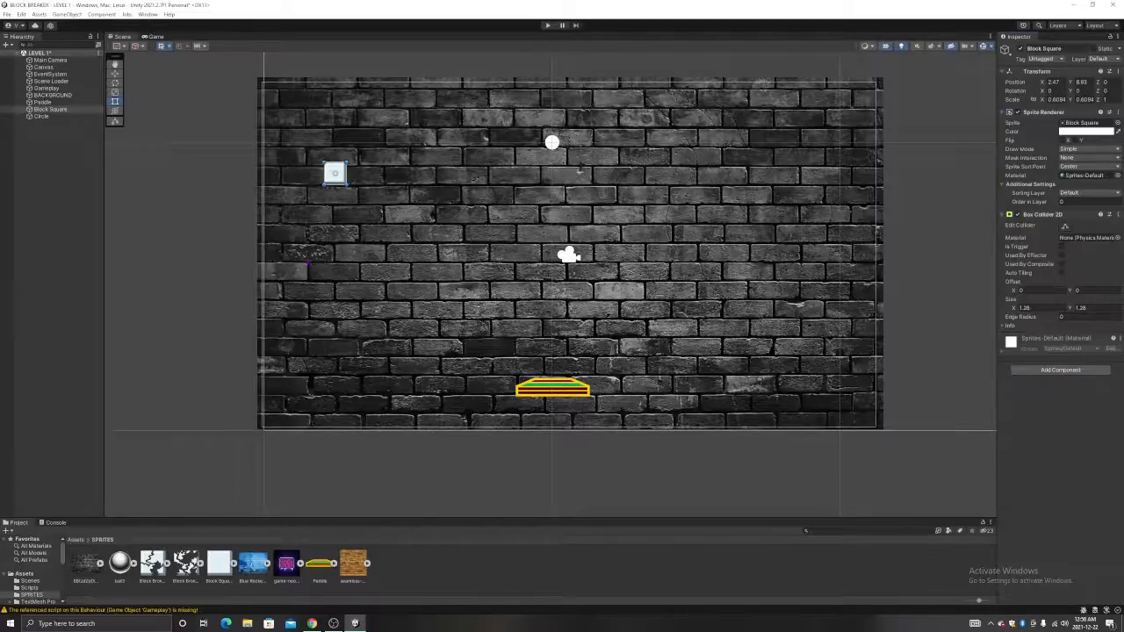
{"action": "scroll", "coordinate": [326, 169], "scroll_direction": "up", "scroll_amount": 5}
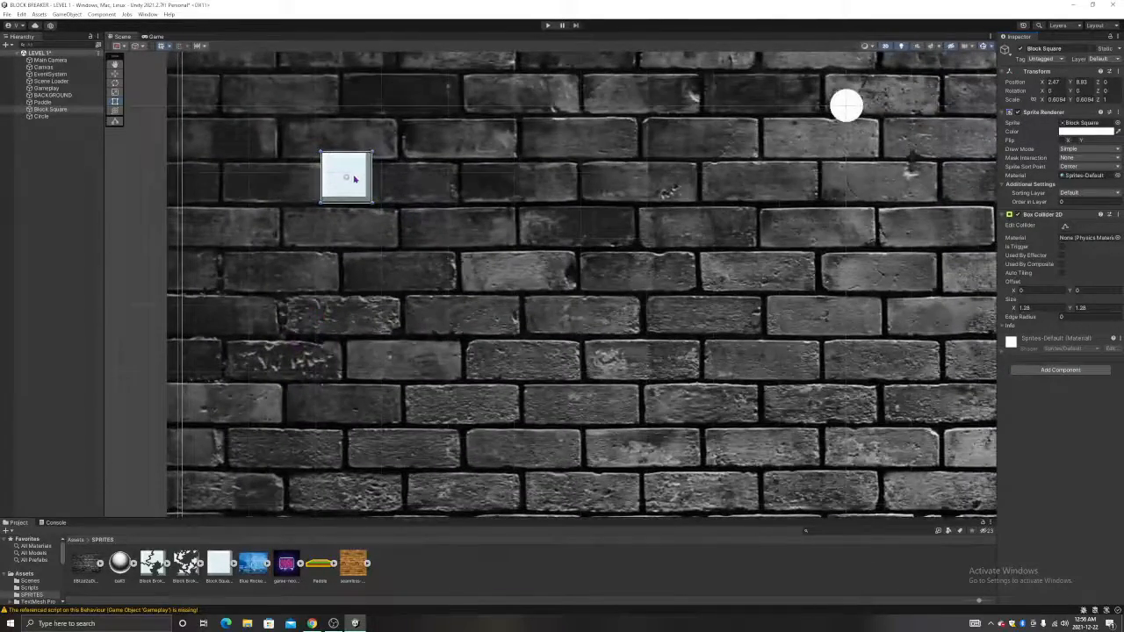
{"action": "scroll", "coordinate": [334, 176], "scroll_direction": "up", "scroll_amount": 4}
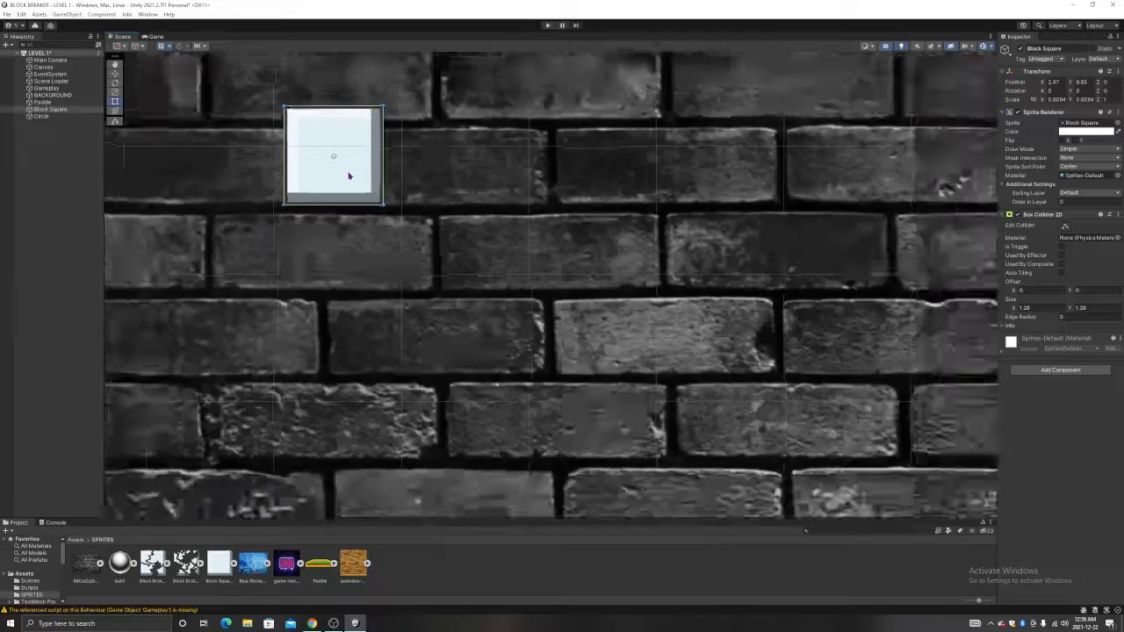
{"action": "scroll", "coordinate": [349, 173], "scroll_direction": "down", "scroll_amount": 6}
{"action": "scroll", "coordinate": [393, 237], "scroll_direction": "down", "scroll_amount": 5}
{"action": "scroll", "coordinate": [410, 241], "scroll_direction": "up", "scroll_amount": 3}
{"action": "mouse_move", "coordinate": [425, 229]}
{"action": "middle_mouse_down"}
{"action": "mouse_move", "coordinate": [409, 241]}
{"action": "mouse_move", "coordinate": [477, 223]}
{"action": "mouse_move", "coordinate": [430, 224]}
{"action": "middle_mouse_up"}
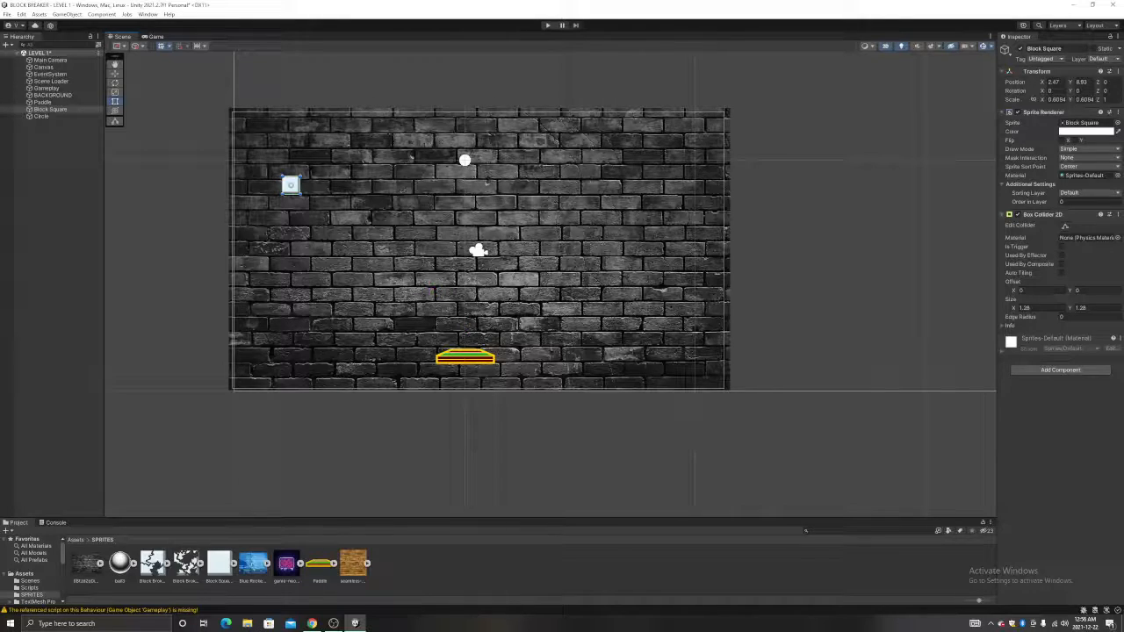
- Create a folder named MATERIALS in the project's Assets folder
{"action": "left_click", "coordinate": [24, 573]}
{"action": "right_click", "coordinate": [231, 572]}
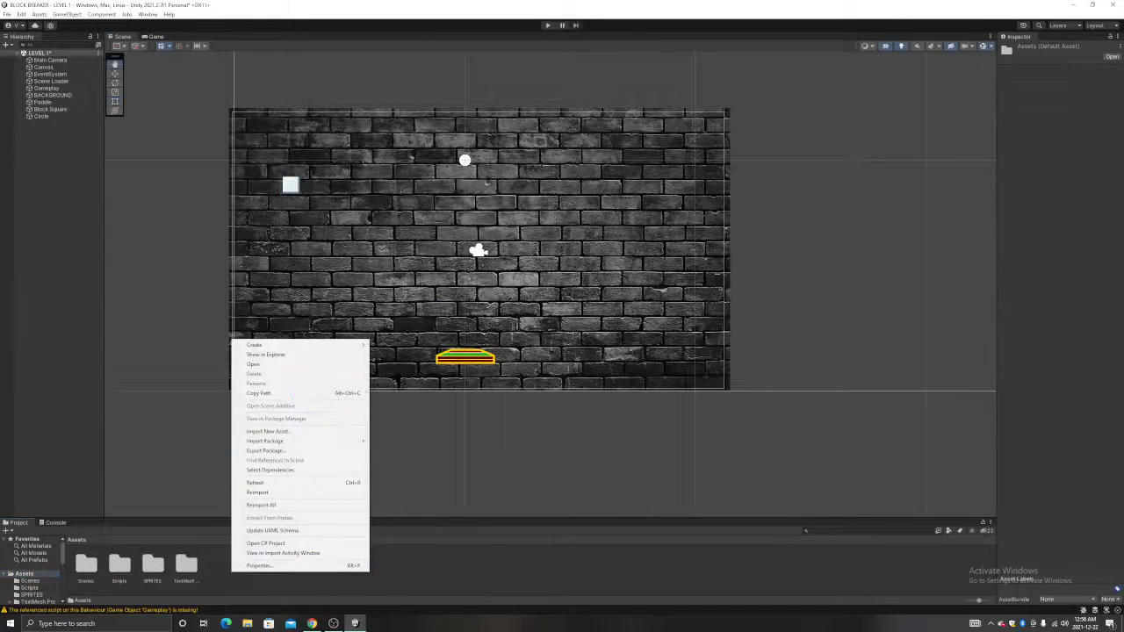
{"action": "mouse_move", "coordinate": [301, 345]}
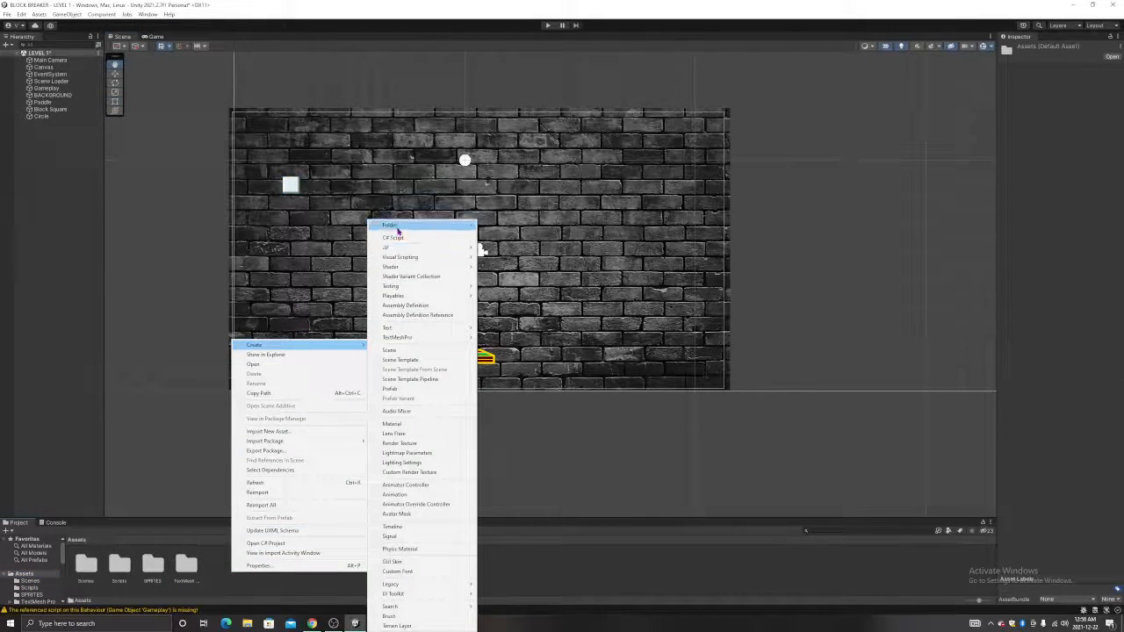
{"action": "left_click", "coordinate": [400, 227]}
{"action": "key", "text": "BackSpace"}
{"action": "type", "text": "MATERIALS"}
{"action": "key", "text": "Return"}
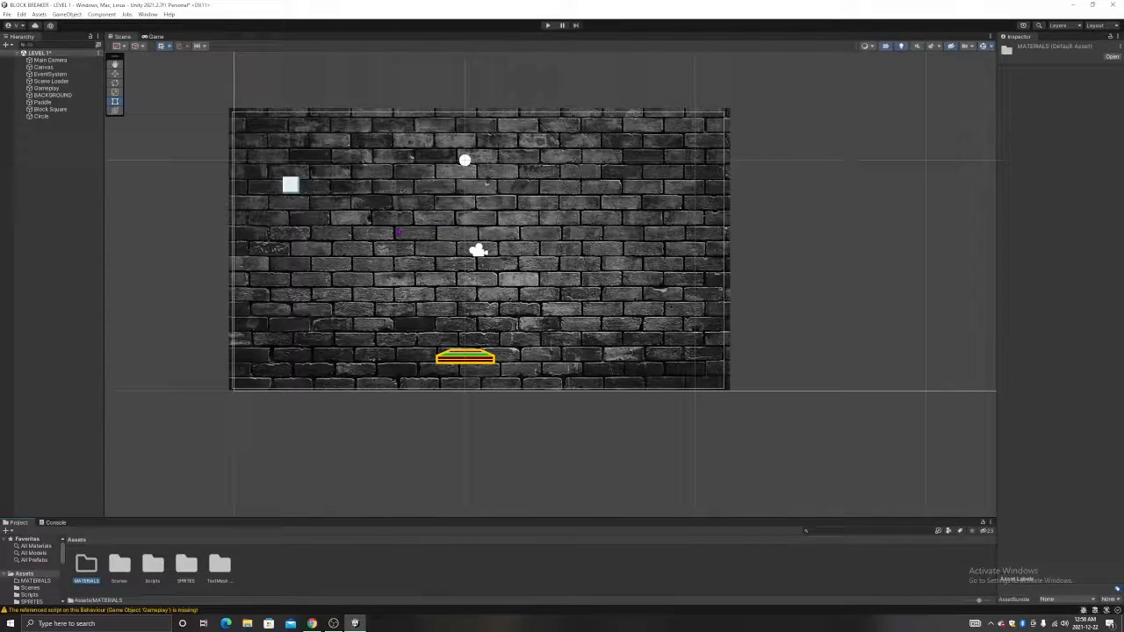
- Create a Physics Material 2D named BALL inside the MATERIALS folder
{"action": "double_click", "coordinate": [86, 565]}
{"action": "right_click", "coordinate": [190, 560]}
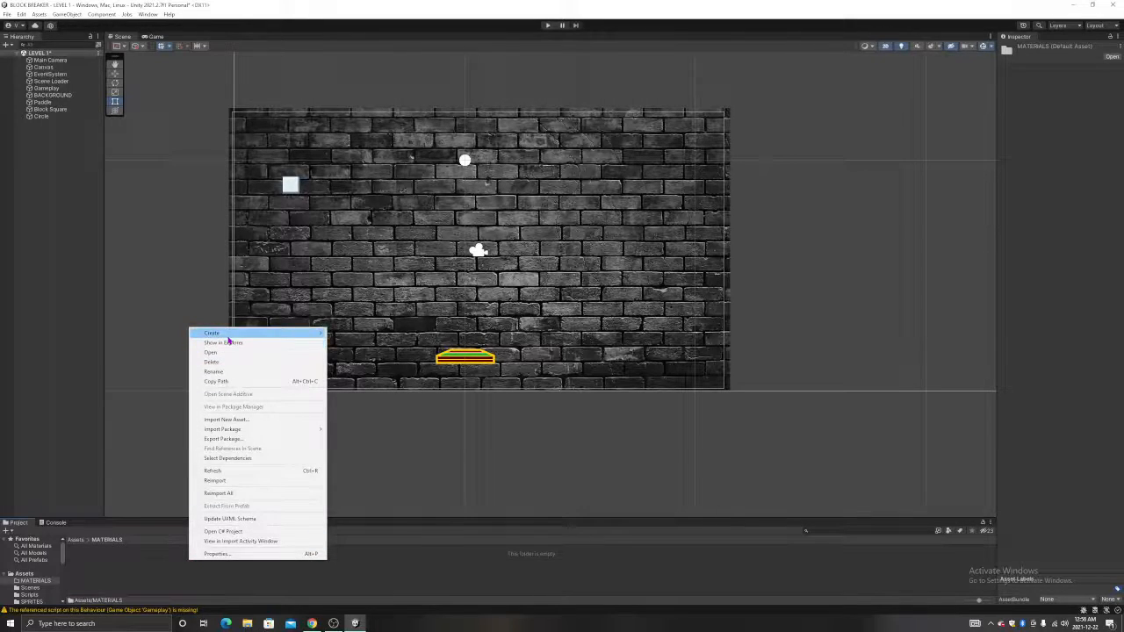
{"action": "mouse_move", "coordinate": [226, 334]}
{"action": "mouse_move", "coordinate": [399, 252]}
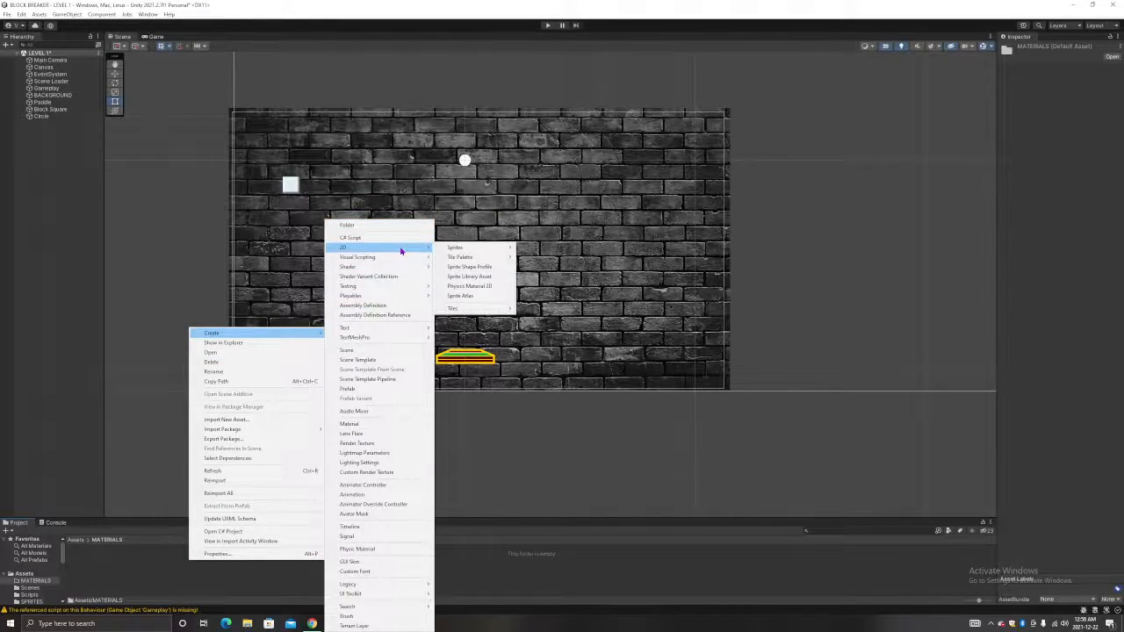
{"action": "left_click", "coordinate": [474, 285]}
{"action": "type", "text": "Ball"}
{"action": "key", "text": "Return"}
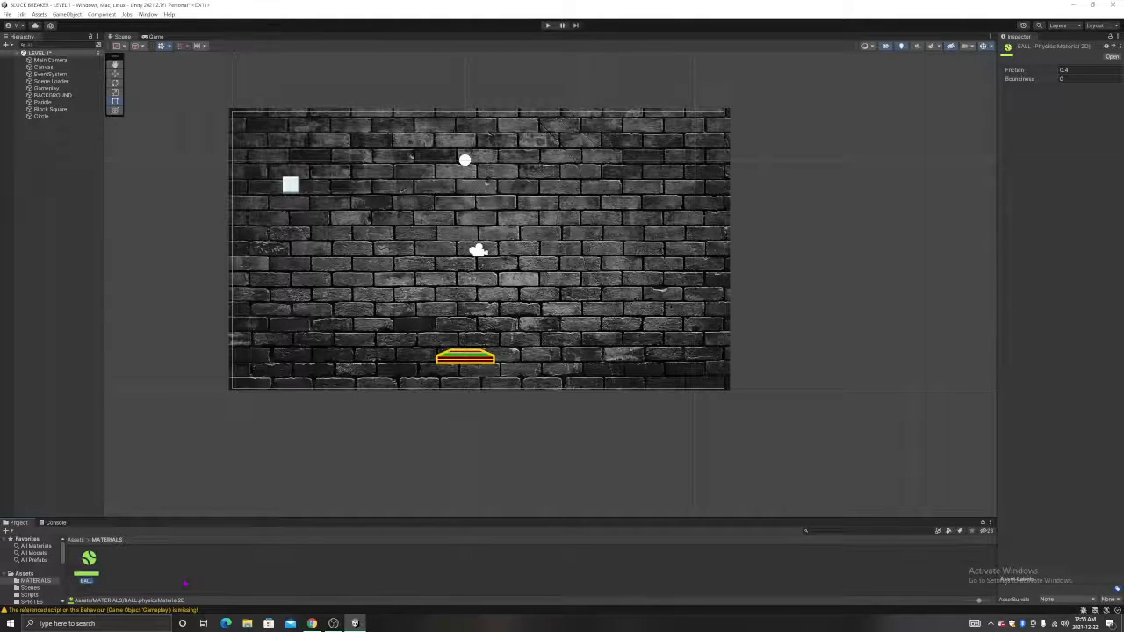
- Set the BALL physics material's friction to 0 and its bounciness to 1
{"action": "left_click", "coordinate": [183, 581]}
{"action": "left_click", "coordinate": [88, 562]}
{"action": "left_click", "coordinate": [1074, 70]}
{"action": "key", "text": "BackSpace"}
{"action": "type", "text": "0"}
{"action": "left_click", "coordinate": [1074, 79]}
{"action": "type", "text": "1"}
{"action": "key", "text": "Return"}
- Assign the BALL physics material to the circle's Circle Collider 2D
{"action": "left_click", "coordinate": [465, 162]}
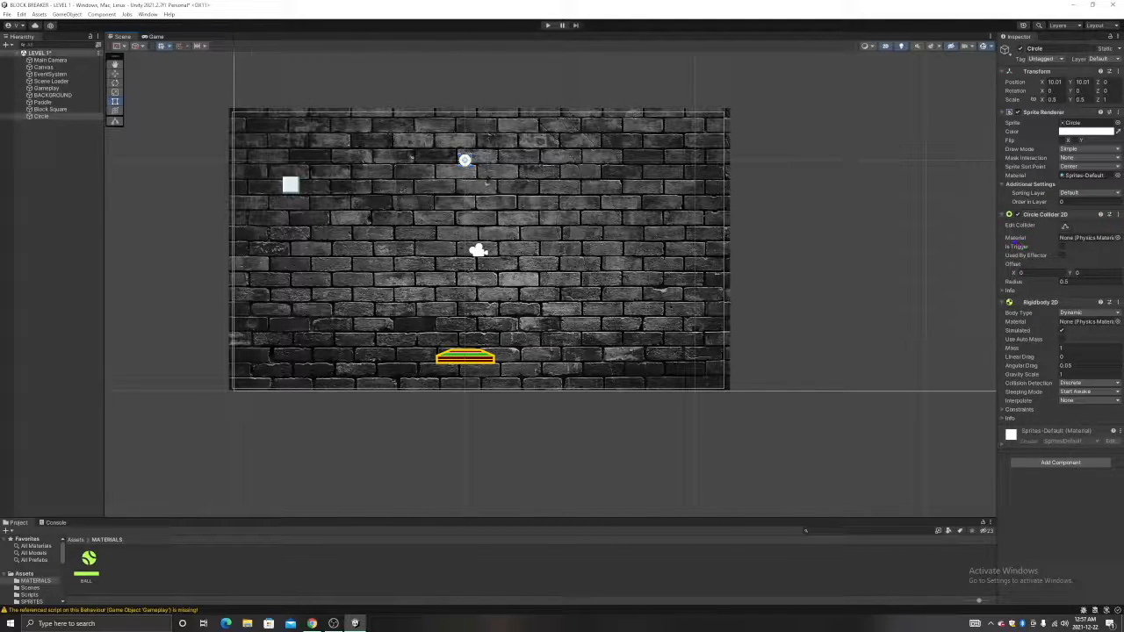
{"action": "left_click", "coordinate": [1117, 238]}
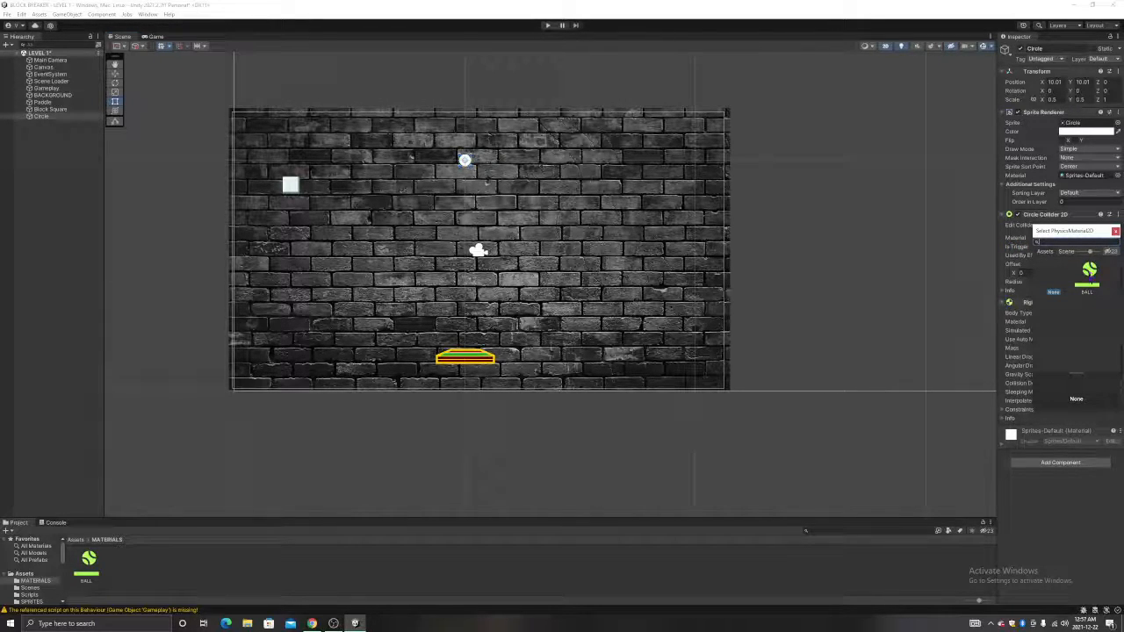
{"action": "double_click", "coordinate": [1088, 271]}
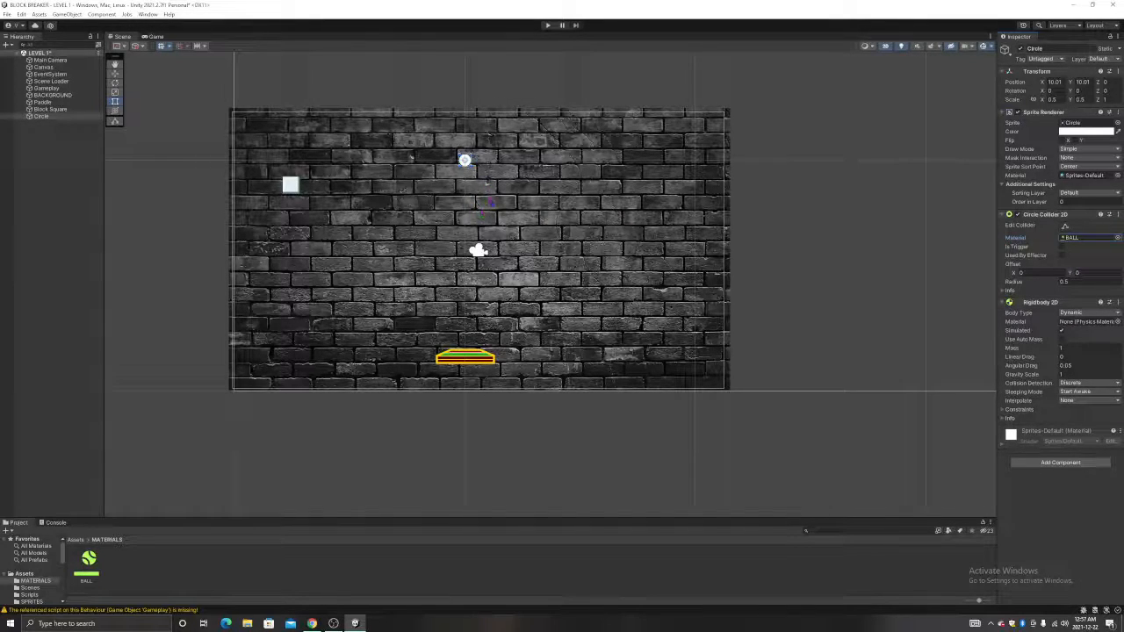
- Play-test the scene to check how the circle bounces on the paddle, and stop it
{"action": "left_click", "coordinate": [42, 66]}
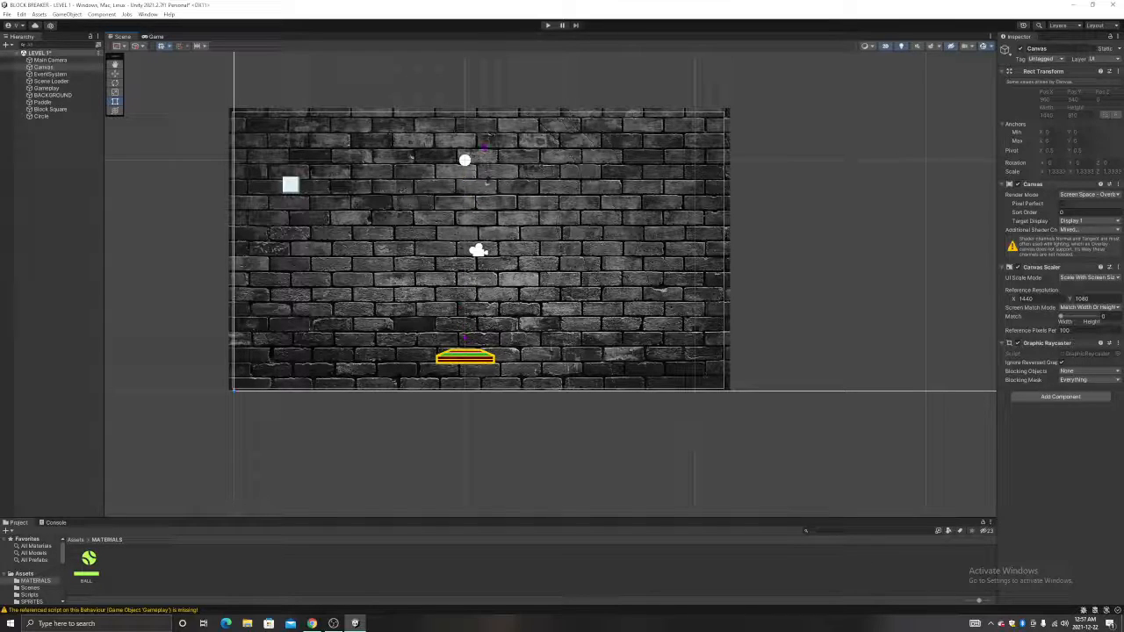
{"action": "key", "text": "ctrl+p"}
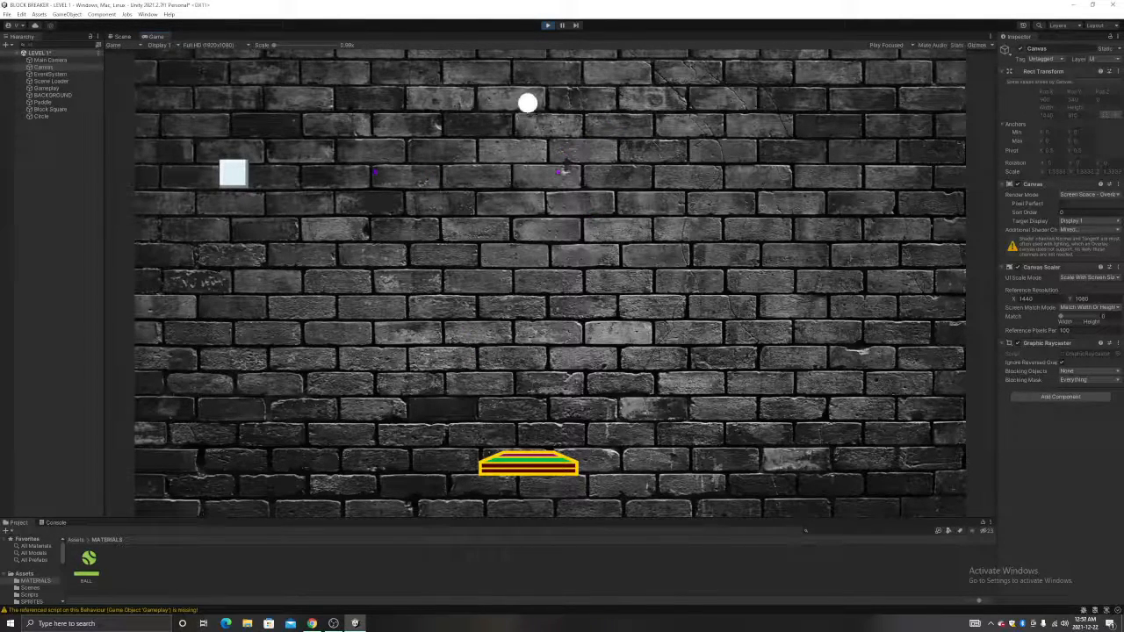
{"action": "left_click", "coordinate": [546, 26]}
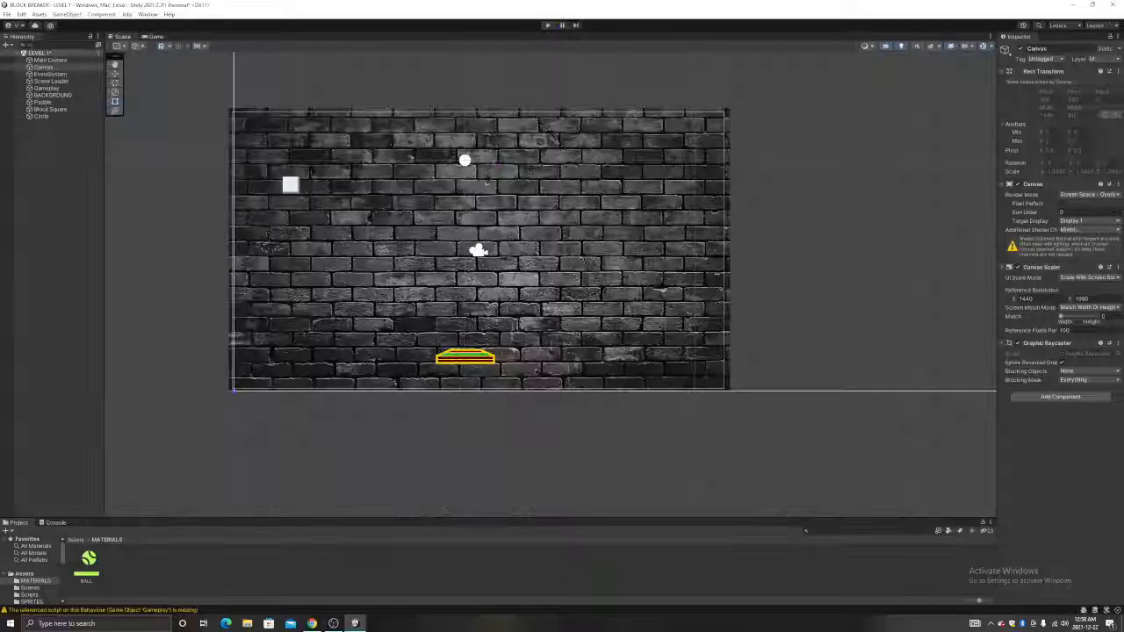
- Move the block square between the circle and paddle, at about X 10.03, Y 4.21, and play-test the circle's bounce off it
{"action": "left_click", "coordinate": [291, 187]}
{"action": "left_click_drag", "start_coordinate": [294, 189], "coordinate": [463, 242]}
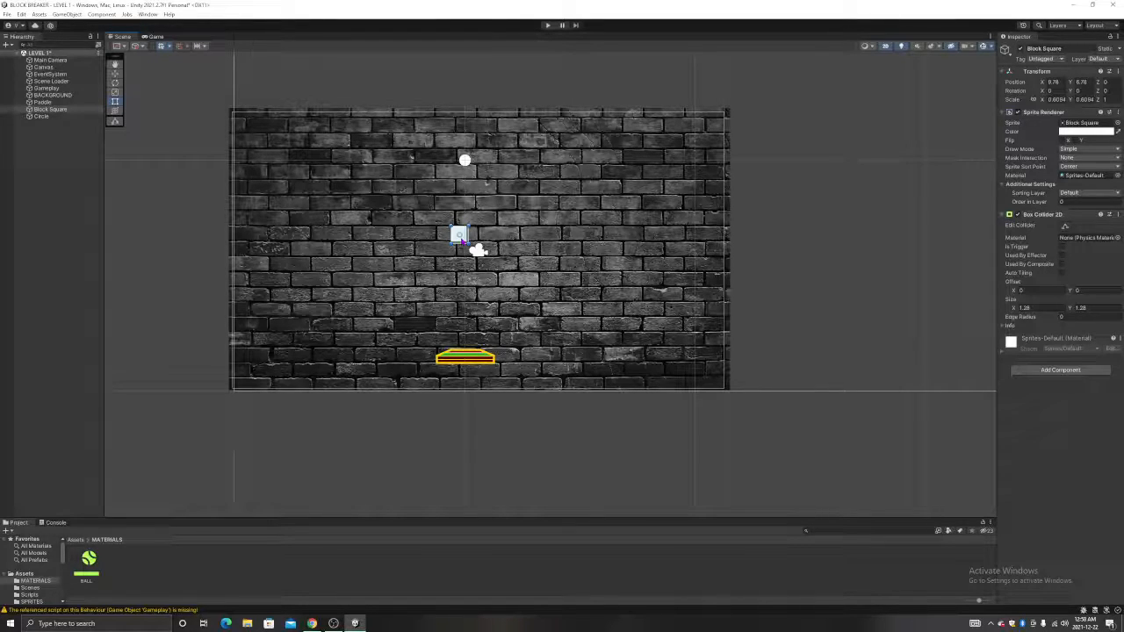
{"action": "left_click_drag", "start_coordinate": [462, 241], "coordinate": [467, 296]}
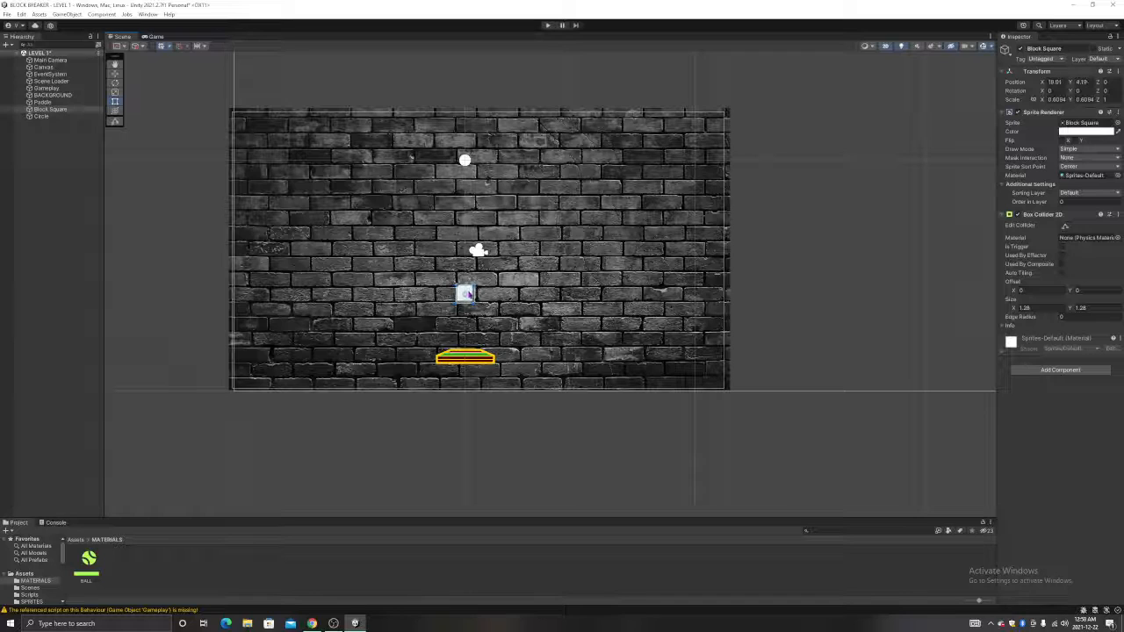
{"action": "left_click", "coordinate": [548, 25]}
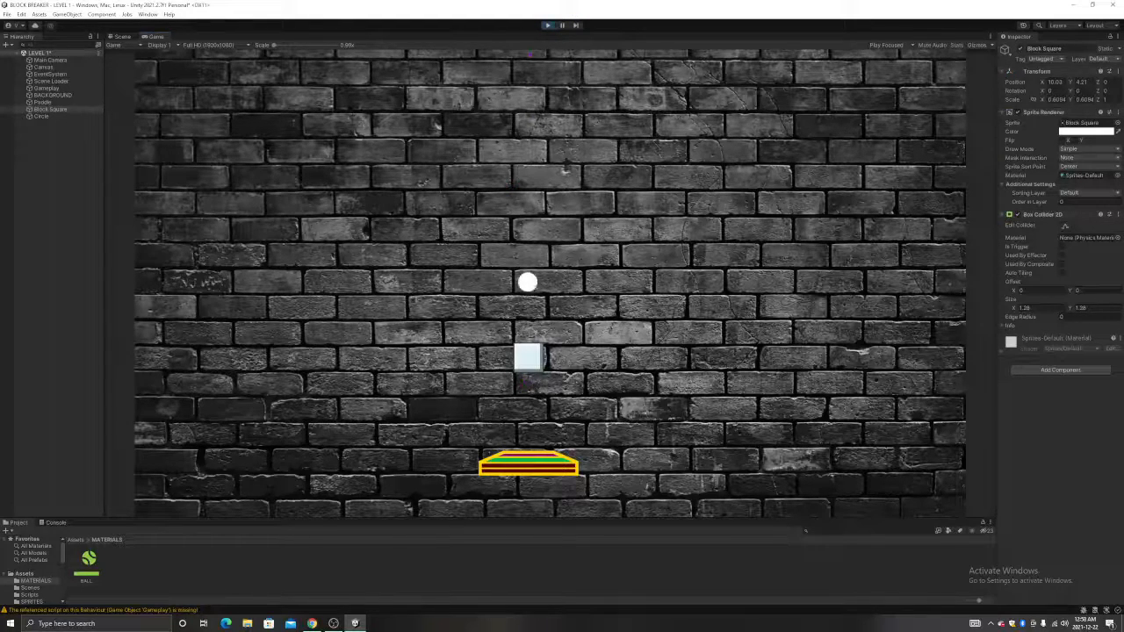
{"action": "left_click", "coordinate": [548, 26]}
- Move the block square back to the background's upper left area, at about X 3.1, Y 8.76, and select the circle
{"action": "left_click_drag", "start_coordinate": [465, 292], "coordinate": [304, 188]}
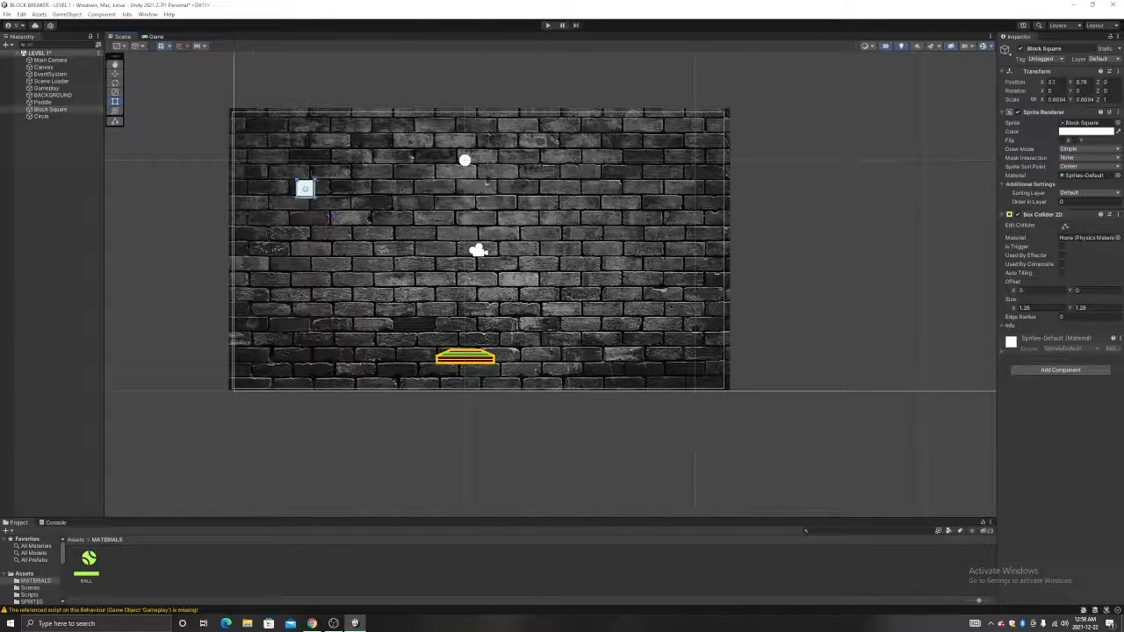
{"action": "left_click", "coordinate": [464, 161]}
{"action": "left_click", "coordinate": [465, 160]}
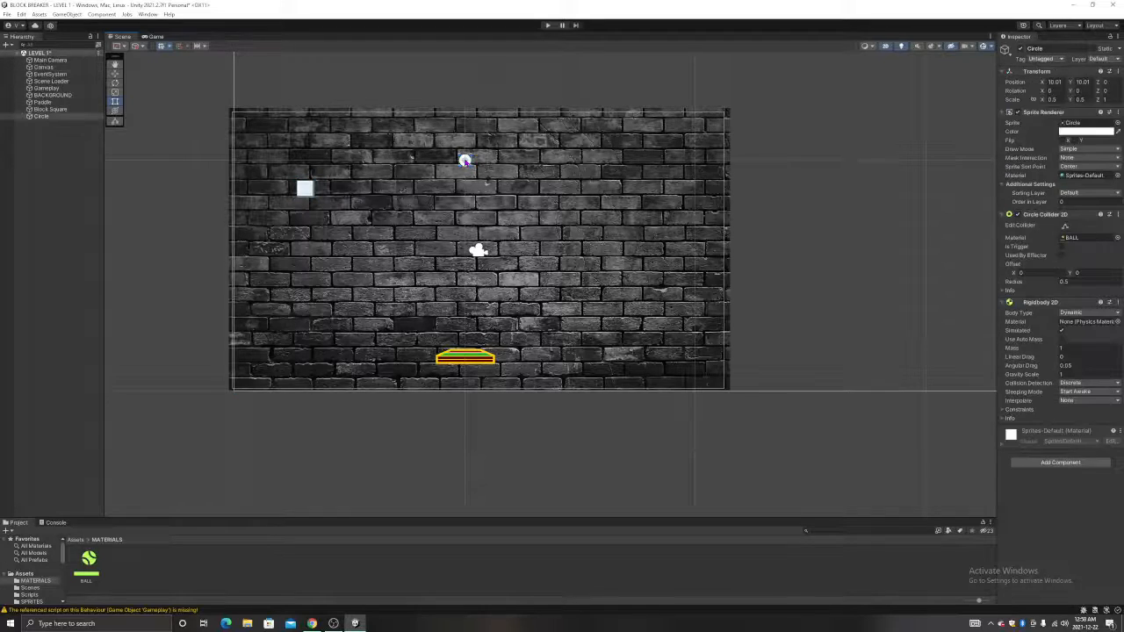